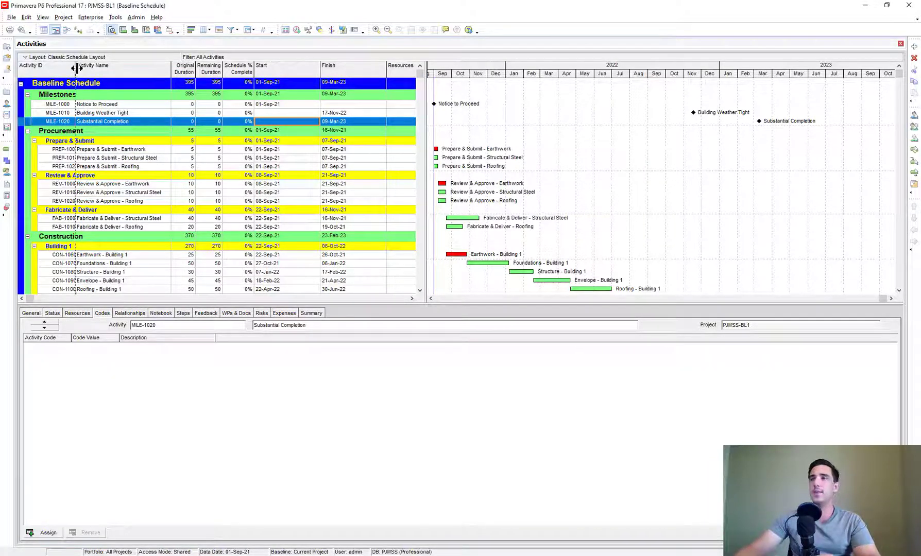
Step: Widen Activity ID and the table, and narrow Resources so Budgeted Total Cost and Total Float show
{"action": "left_click_drag", "start_coordinate": [76, 69], "coordinate": [87, 71]}
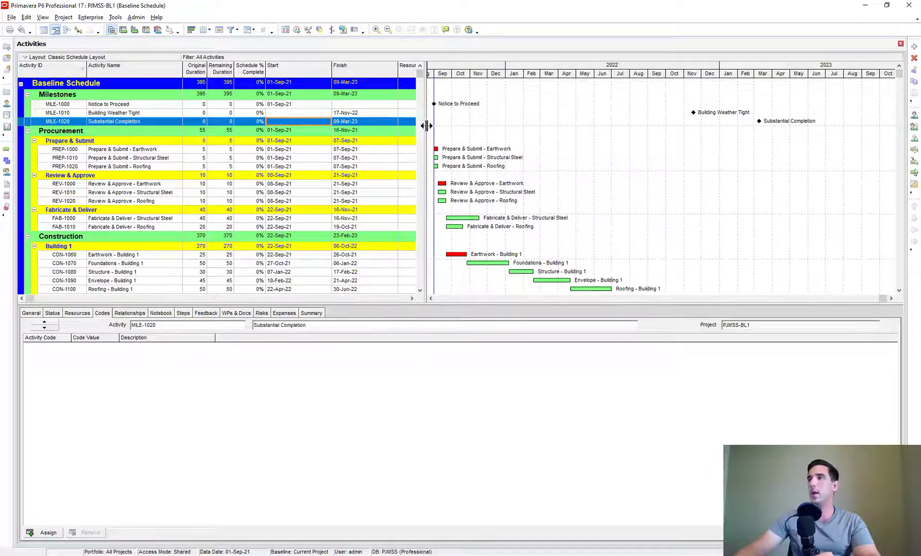
{"action": "left_click_drag", "start_coordinate": [426, 125], "coordinate": [592, 119]}
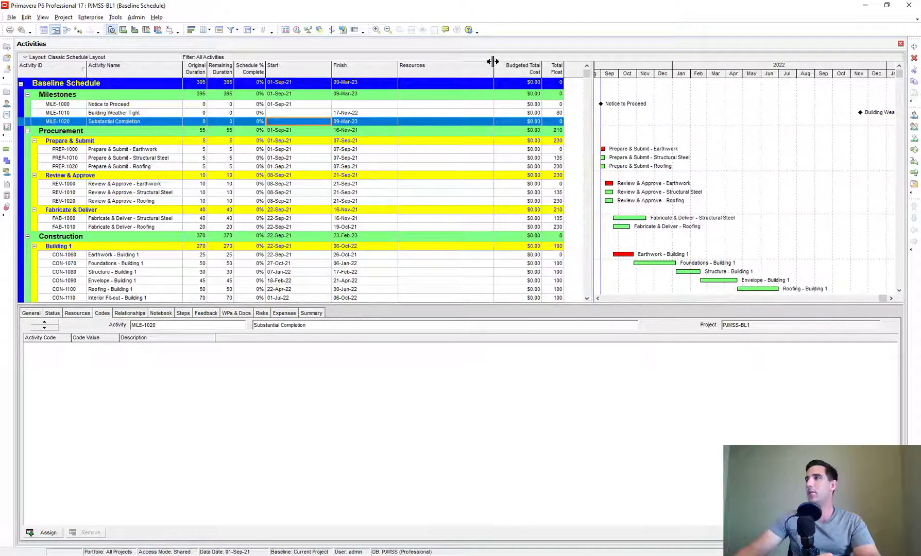
{"action": "left_click_drag", "start_coordinate": [493, 62], "coordinate": [442, 69]}
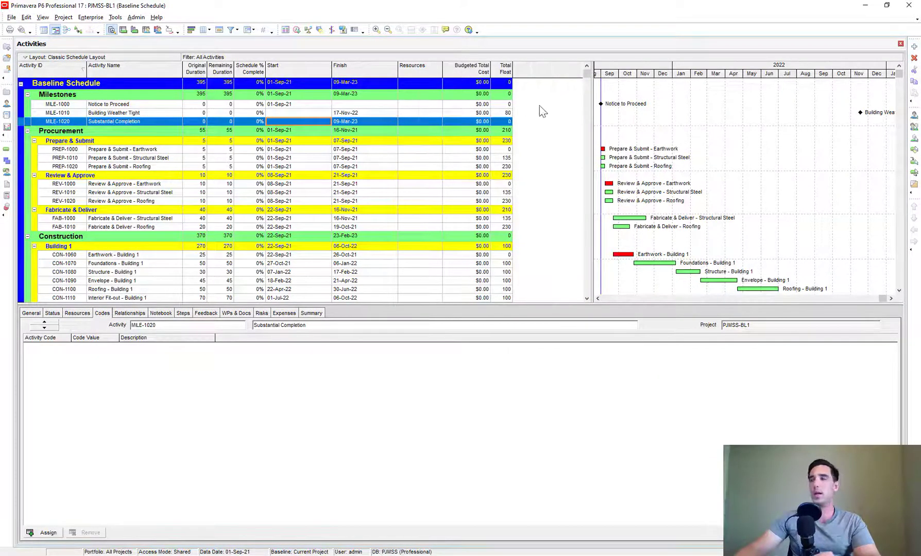
{"action": "left_click_drag", "start_coordinate": [591, 108], "coordinate": [534, 115]}
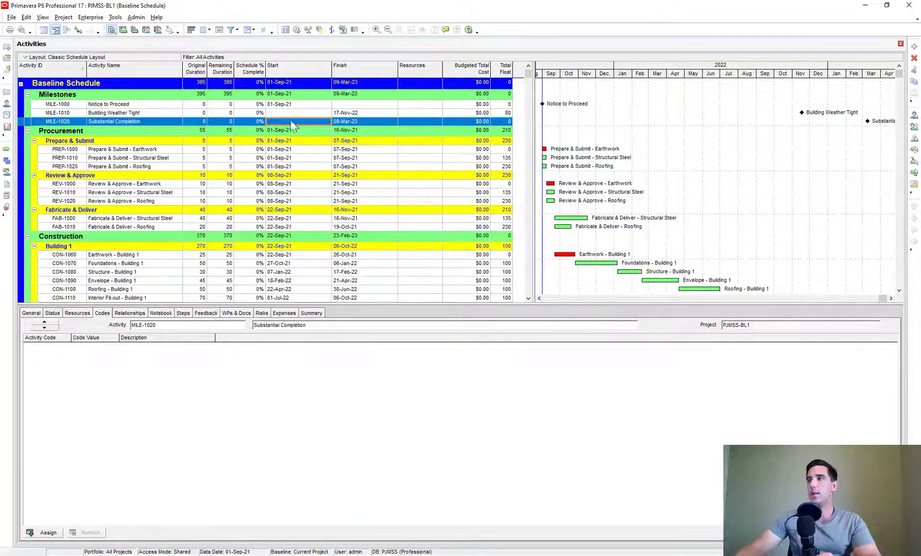
{"action": "right_click", "coordinate": [244, 139]}
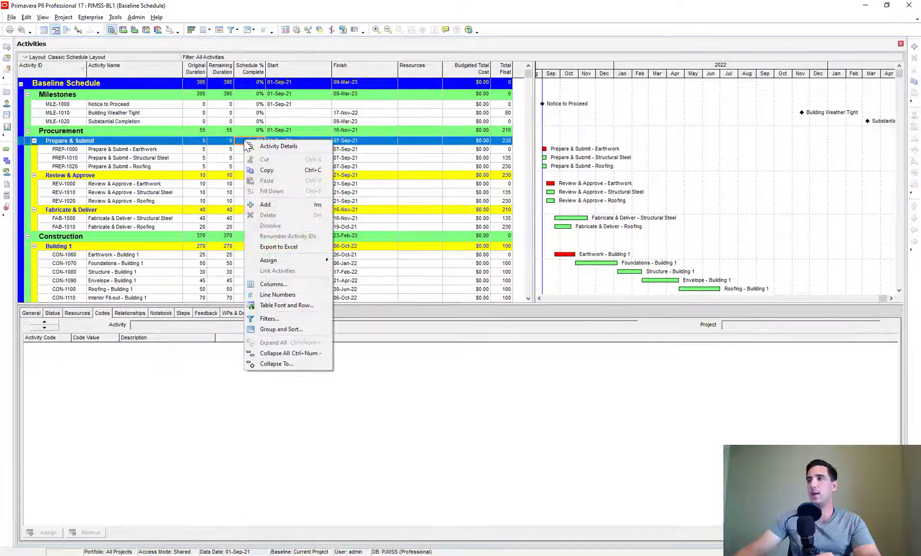
Step: Open the Columns dialog and browse the available and currently shown column lists
{"action": "left_click", "coordinate": [274, 284]}
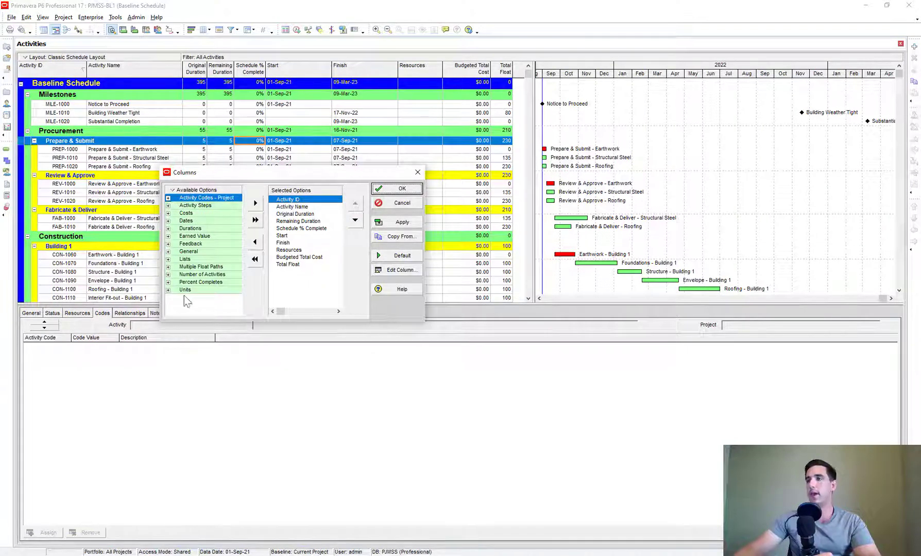
{"action": "left_click", "coordinate": [169, 222]}
{"action": "left_click", "coordinate": [169, 198]}
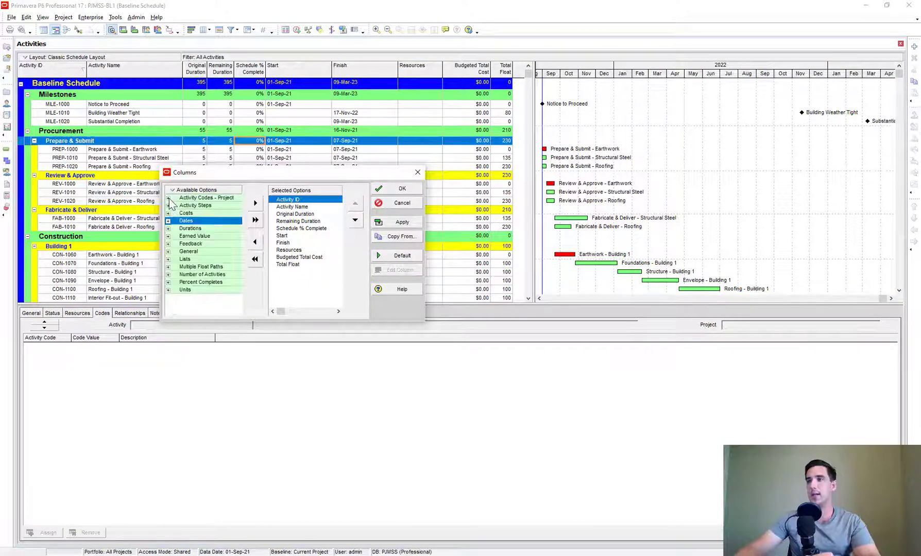
{"action": "left_click", "coordinate": [168, 213]}
{"action": "left_click", "coordinate": [168, 199]}
{"action": "left_click", "coordinate": [168, 199]}
{"action": "left_click", "coordinate": [169, 198]}
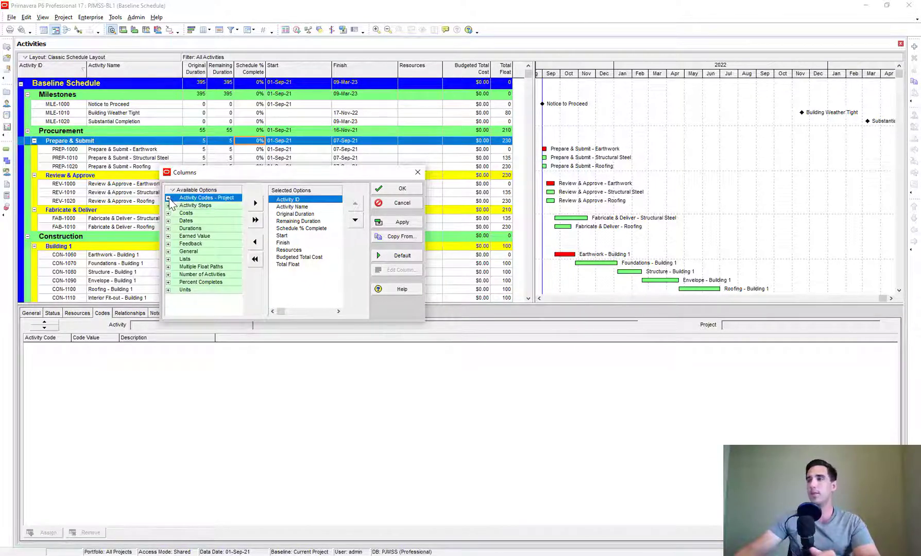
{"action": "left_click", "coordinate": [292, 206]}
{"action": "left_click", "coordinate": [296, 214]}
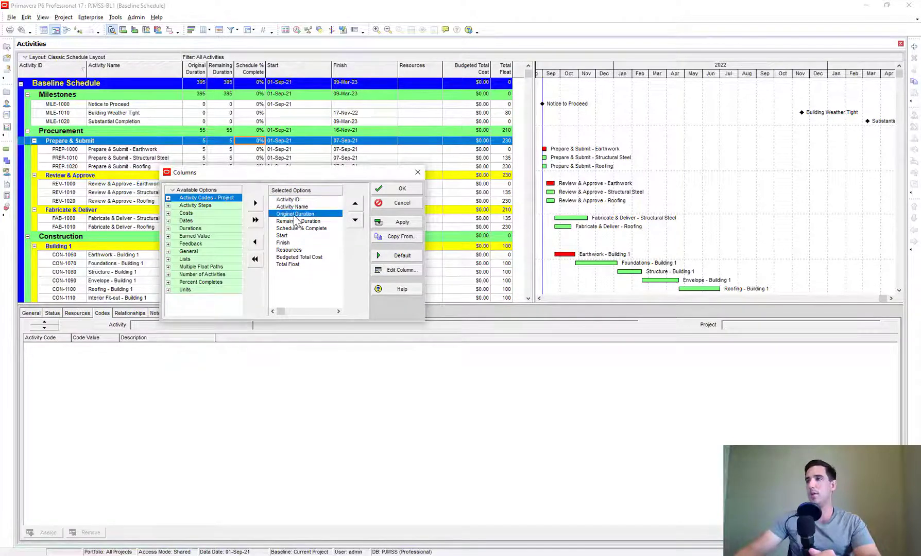
Step: Remove Remaining Duration, Schedule % Complete, Resources and Budgeted Total Cost columns and apply
{"action": "double_click", "coordinate": [291, 222]}
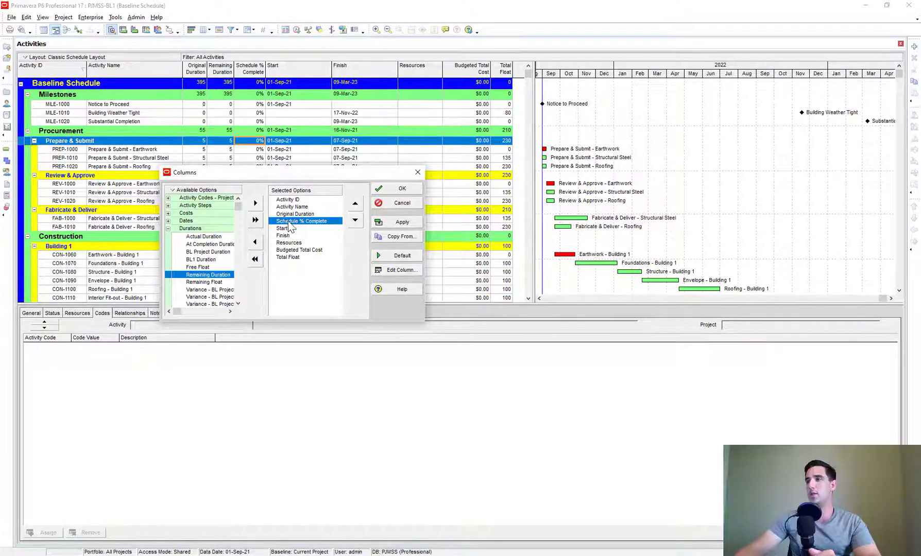
{"action": "double_click", "coordinate": [295, 223]}
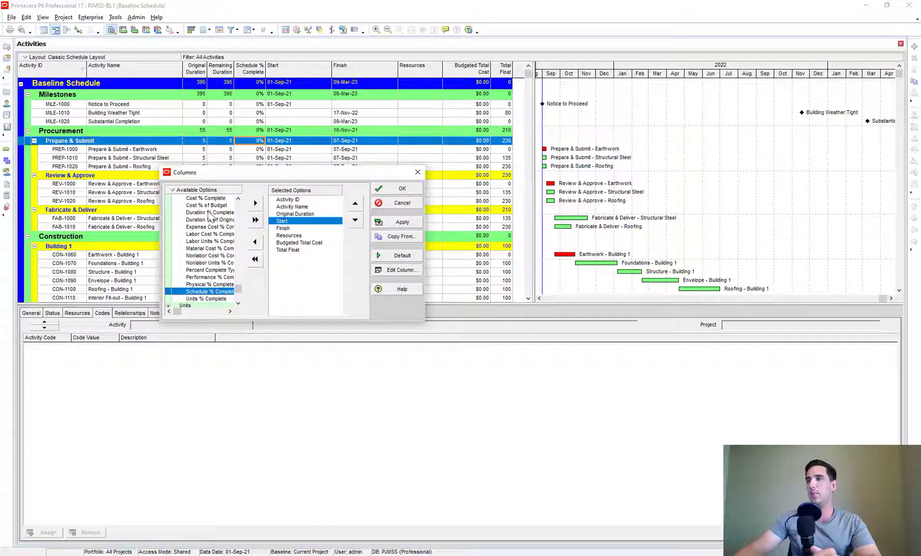
{"action": "double_click", "coordinate": [291, 236]}
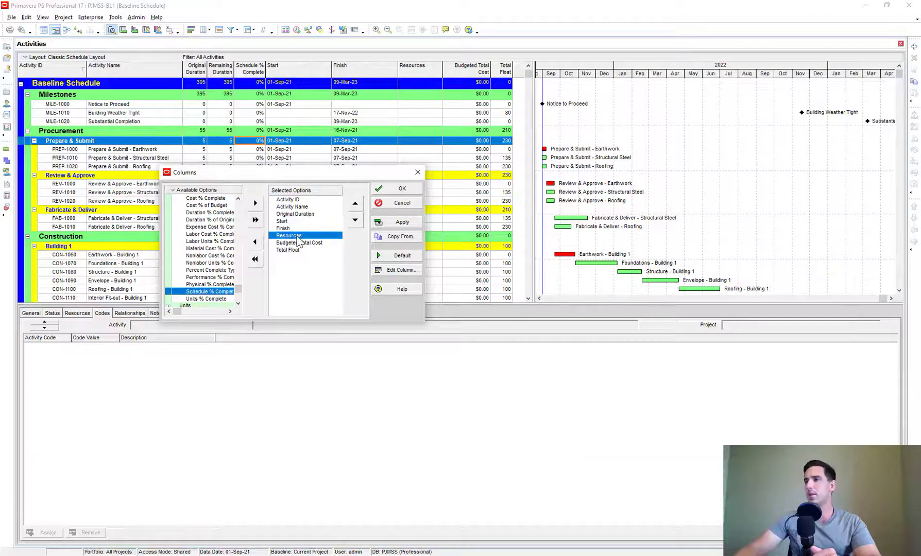
{"action": "double_click", "coordinate": [297, 237]}
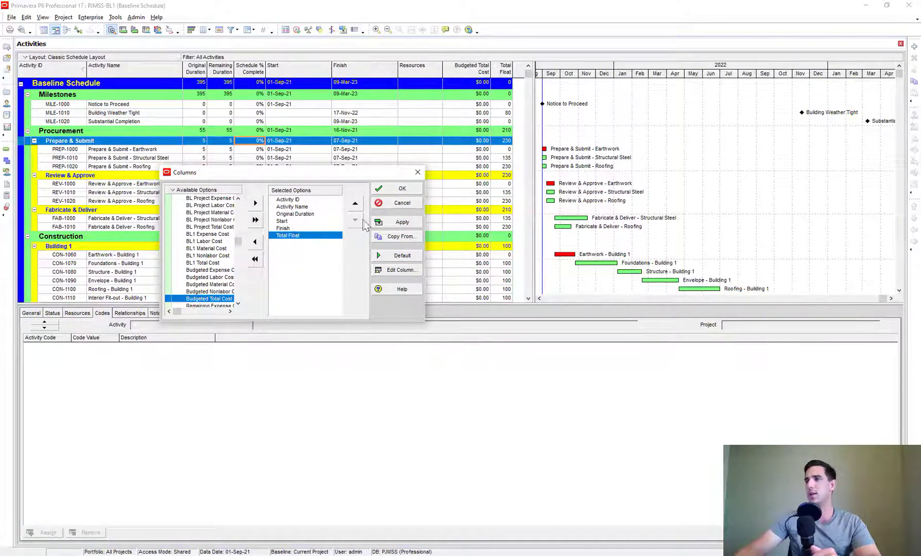
{"action": "left_click", "coordinate": [385, 223]}
{"action": "left_click", "coordinate": [399, 189]}
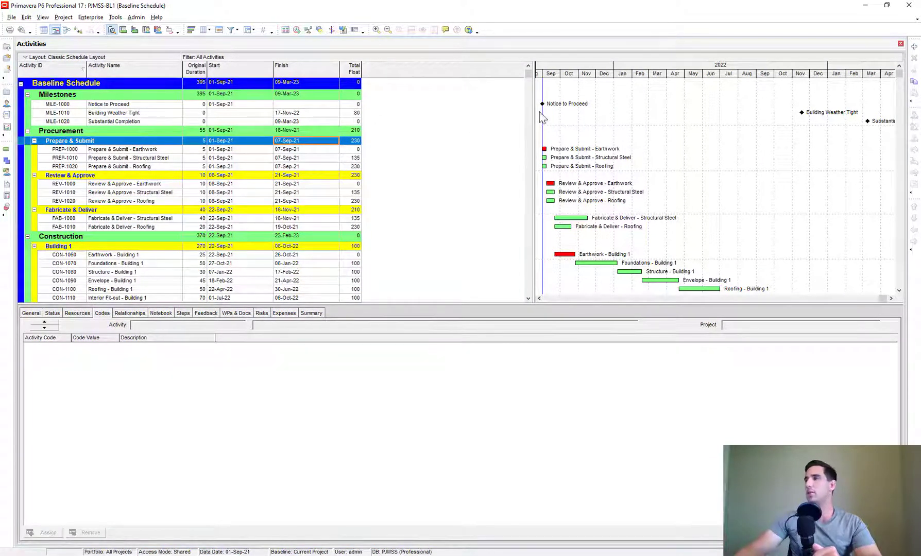
Step: Shrink the activity table toward the Gantt chart and widen the Activity Name column
{"action": "left_click_drag", "start_coordinate": [534, 111], "coordinate": [379, 110]}
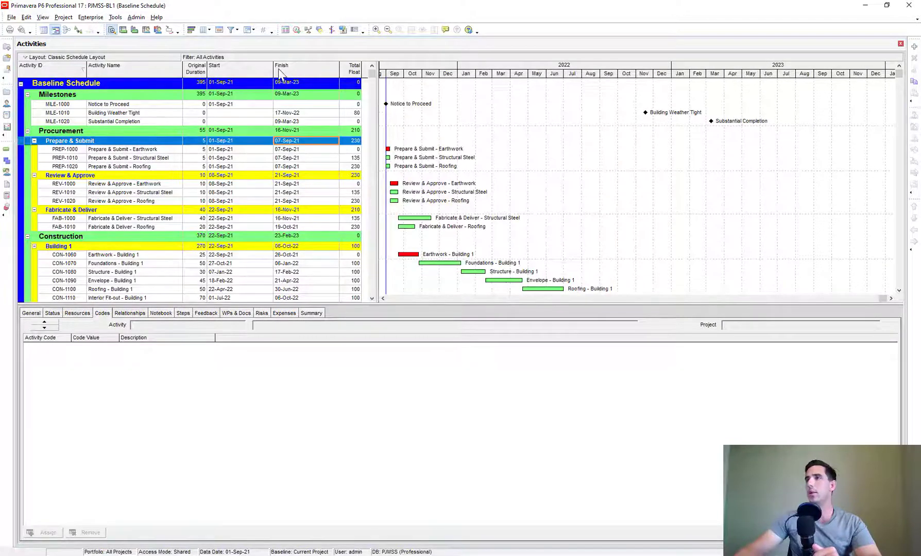
{"action": "left_click_drag", "start_coordinate": [182, 71], "coordinate": [248, 72]}
{"action": "scroll", "coordinate": [150, 194], "scroll_direction": "down", "scroll_amount": 6}
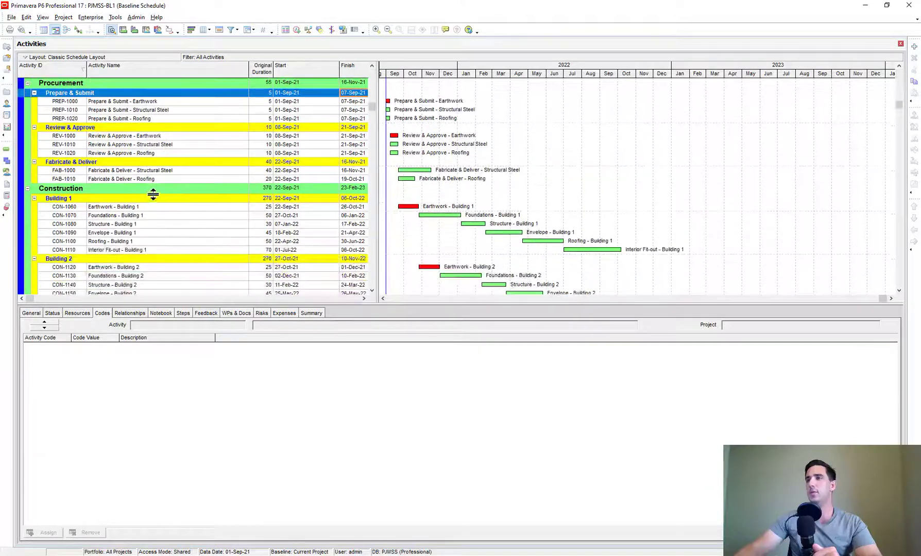
{"action": "scroll", "coordinate": [114, 286], "scroll_direction": "up", "scroll_amount": 6}
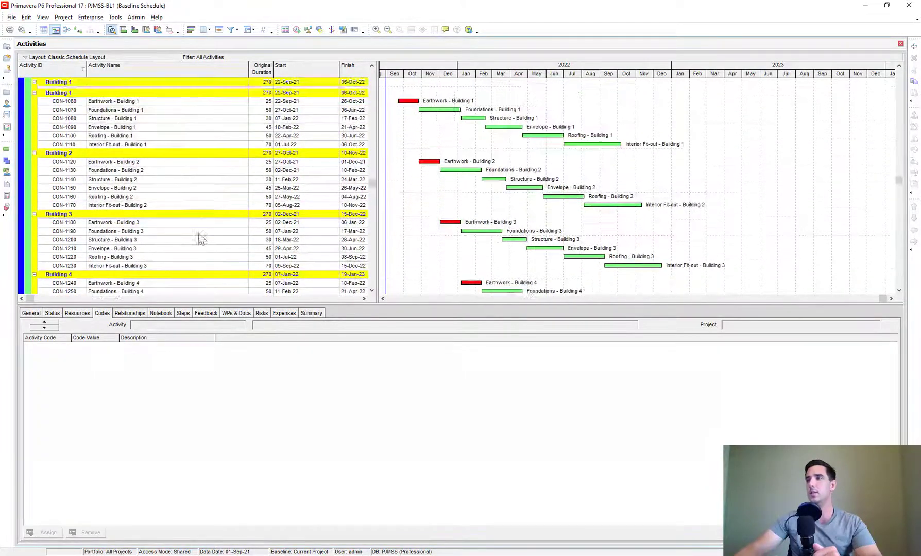
Step: Narrow the Start and Finish columns so Total Float fits beside the wider Gantt chart
{"action": "left_click_drag", "start_coordinate": [341, 66], "coordinate": [306, 65]}
{"action": "left_click_drag", "start_coordinate": [400, 83], "coordinate": [341, 68]}
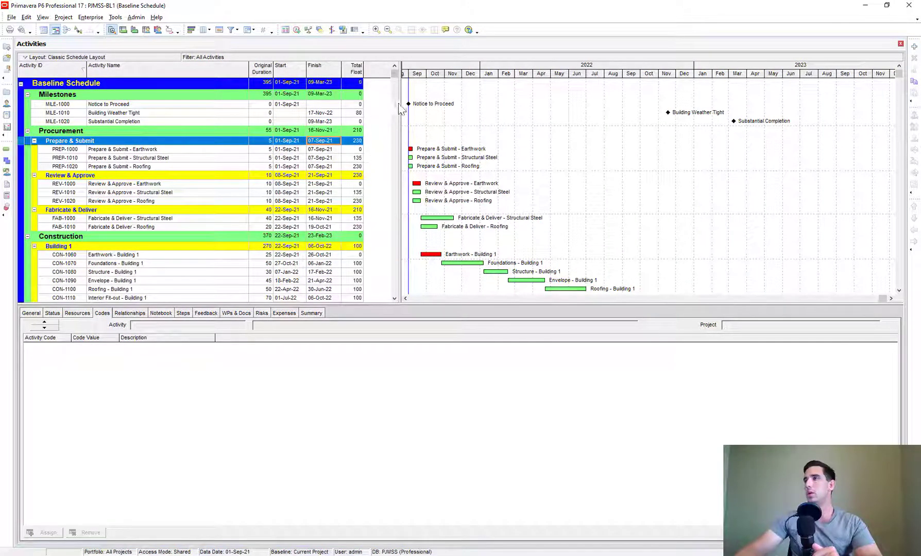
{"action": "left_click_drag", "start_coordinate": [400, 102], "coordinate": [372, 102]}
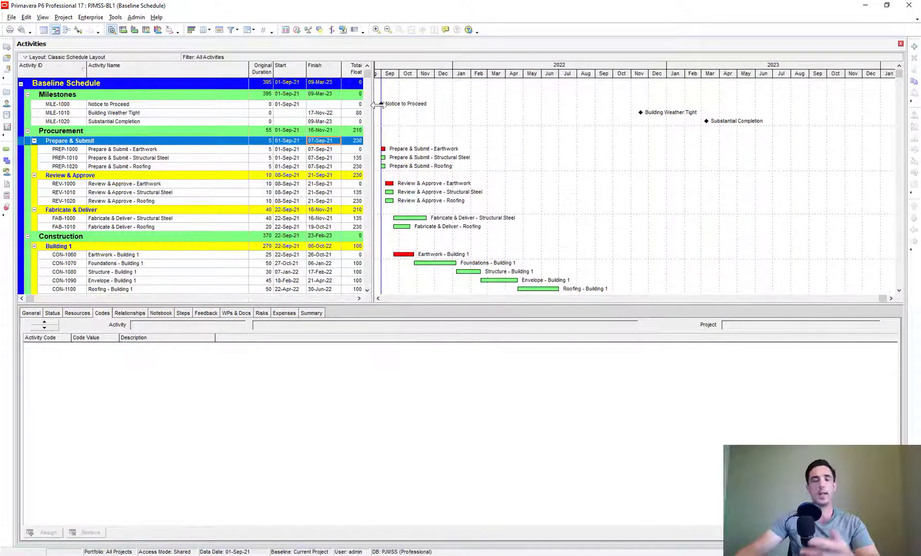
{"action": "left_click", "coordinate": [215, 212]}
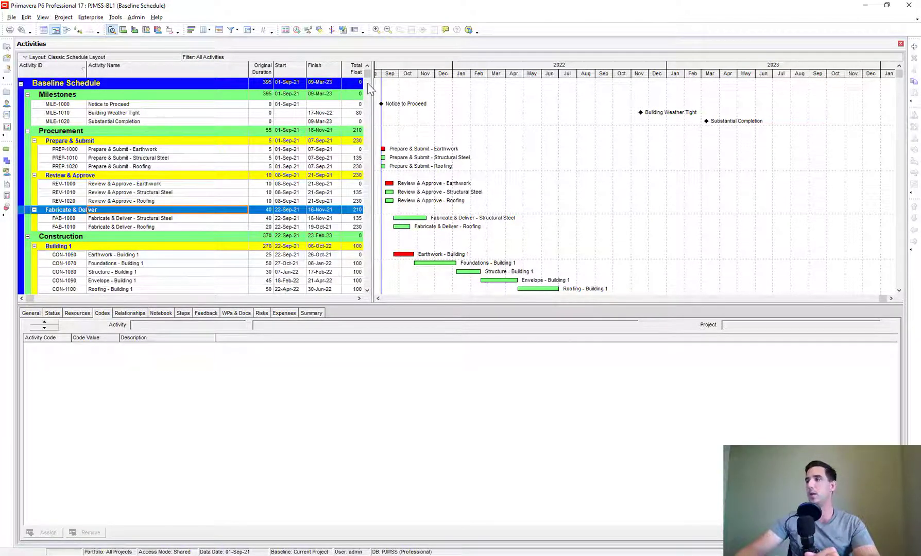
{"action": "scroll", "coordinate": [292, 227], "scroll_direction": "down", "scroll_amount": 3}
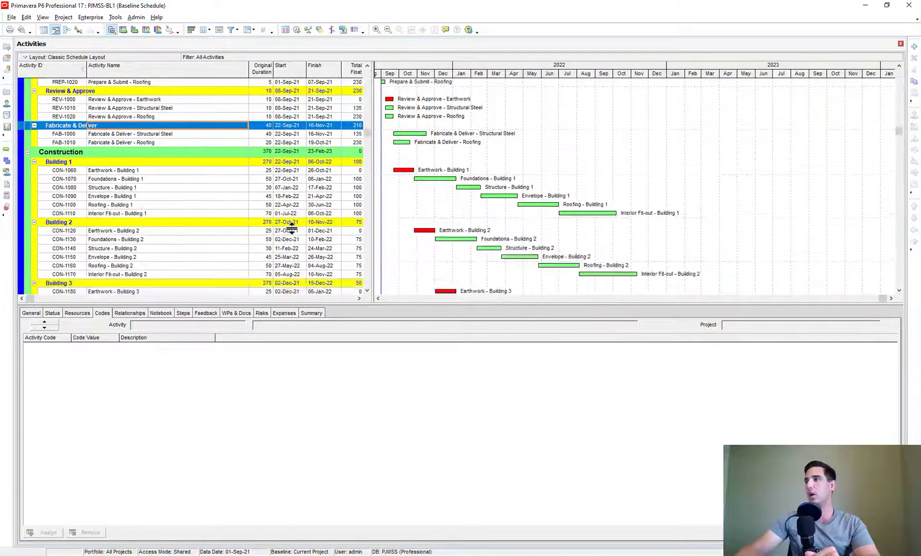
{"action": "scroll", "coordinate": [292, 227], "scroll_direction": "down", "scroll_amount": 3}
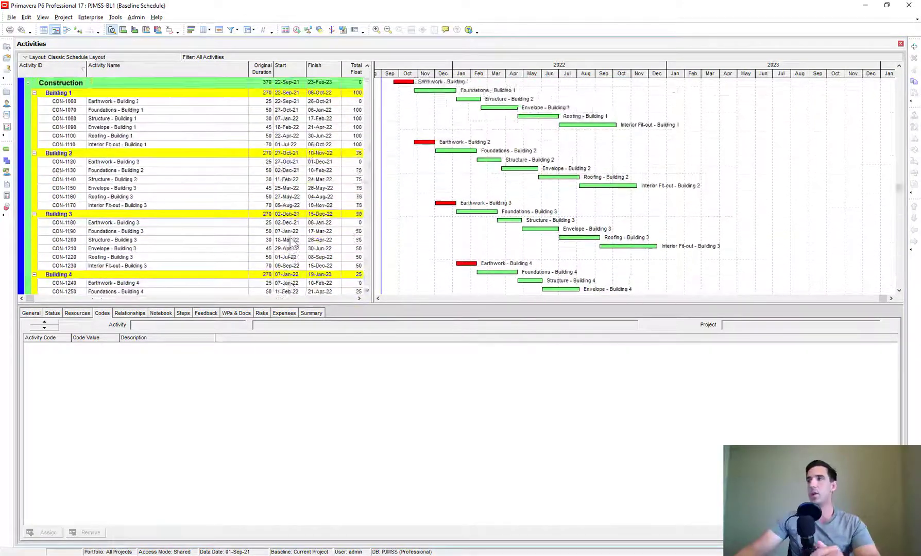
{"action": "scroll", "coordinate": [293, 242], "scroll_direction": "up", "scroll_amount": 6}
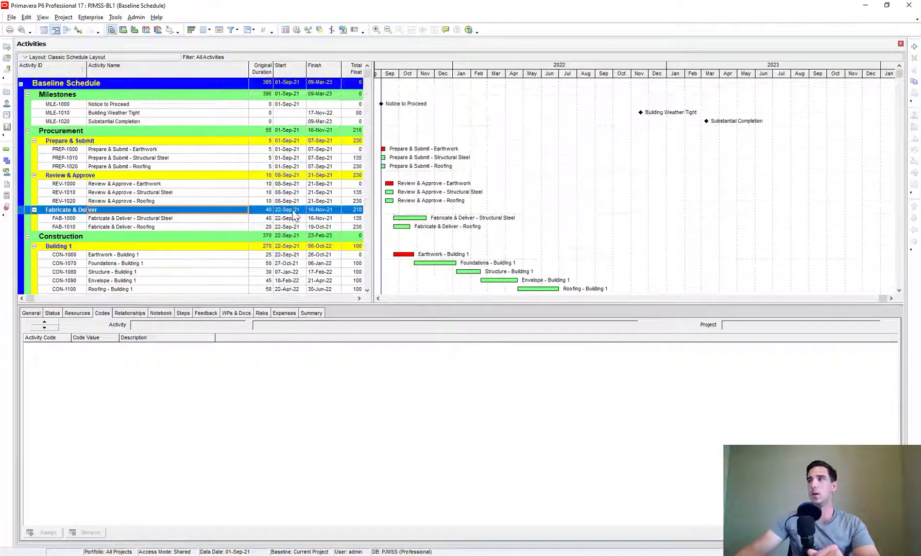
Step: Apply the Longest Path filter instead of All Activities and enlarge the table over the detail pane
{"action": "left_click", "coordinate": [231, 29]}
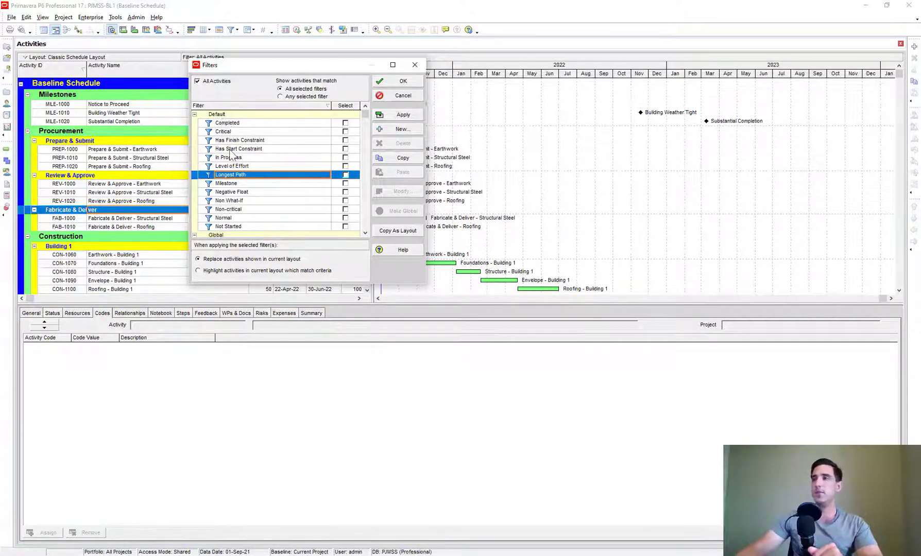
{"action": "left_click", "coordinate": [345, 175]}
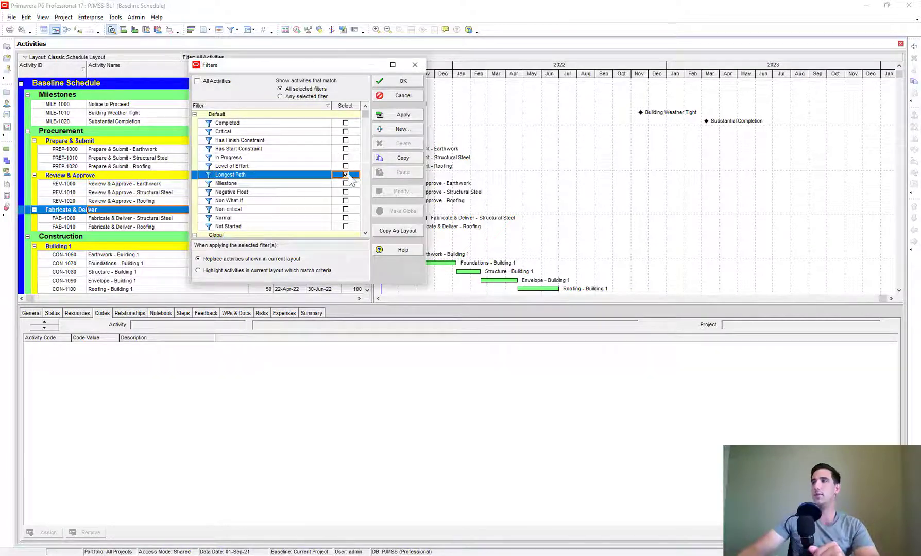
{"action": "left_click", "coordinate": [404, 115]}
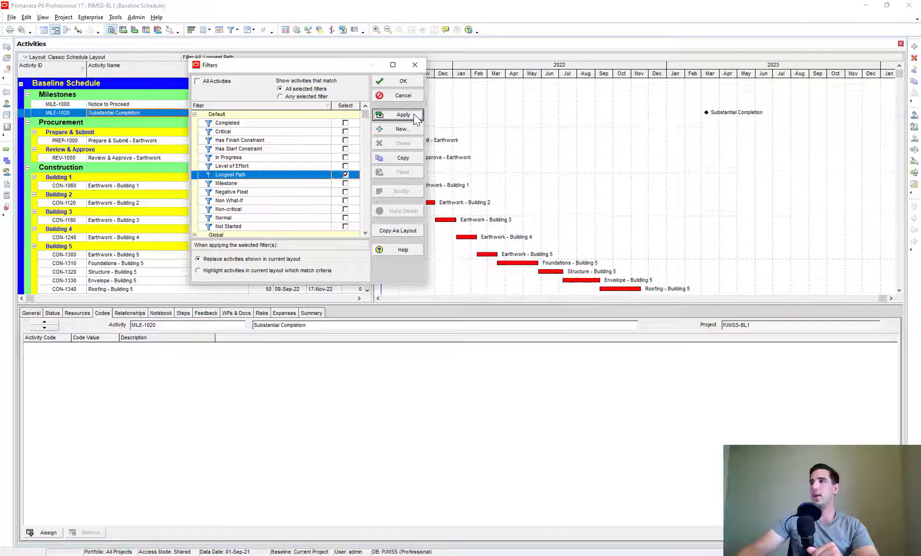
{"action": "left_click", "coordinate": [410, 83]}
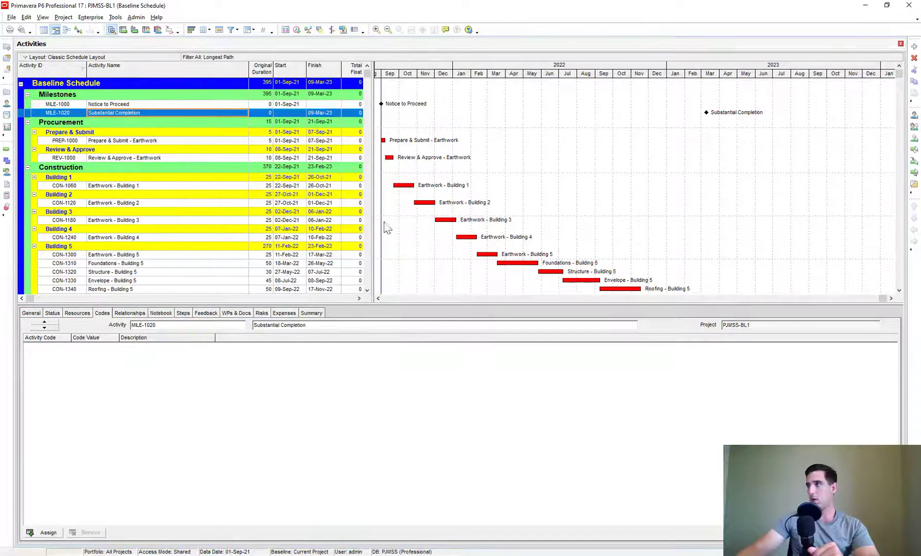
{"action": "left_click_drag", "start_coordinate": [530, 305], "coordinate": [540, 380]}
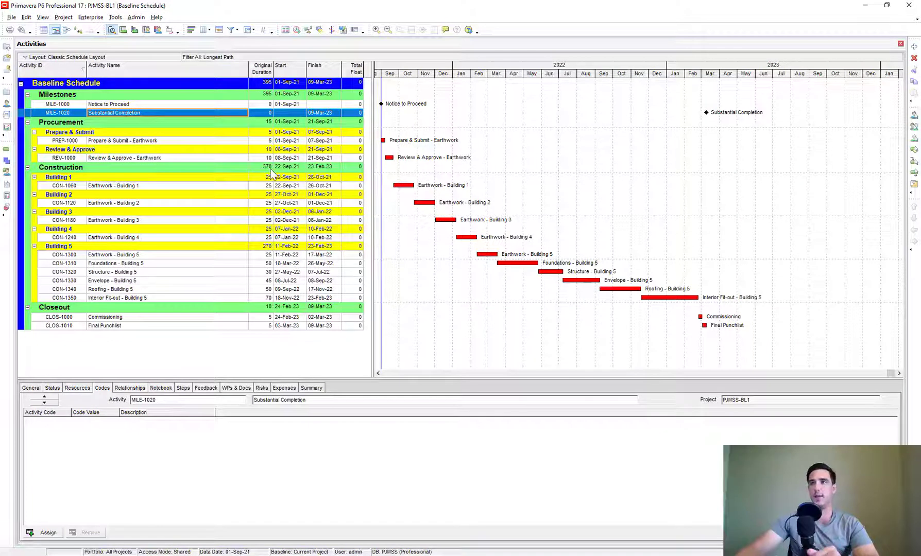
Step: Open the layout's print preview and its Page Setup dialog
{"action": "left_click", "coordinate": [21, 29]}
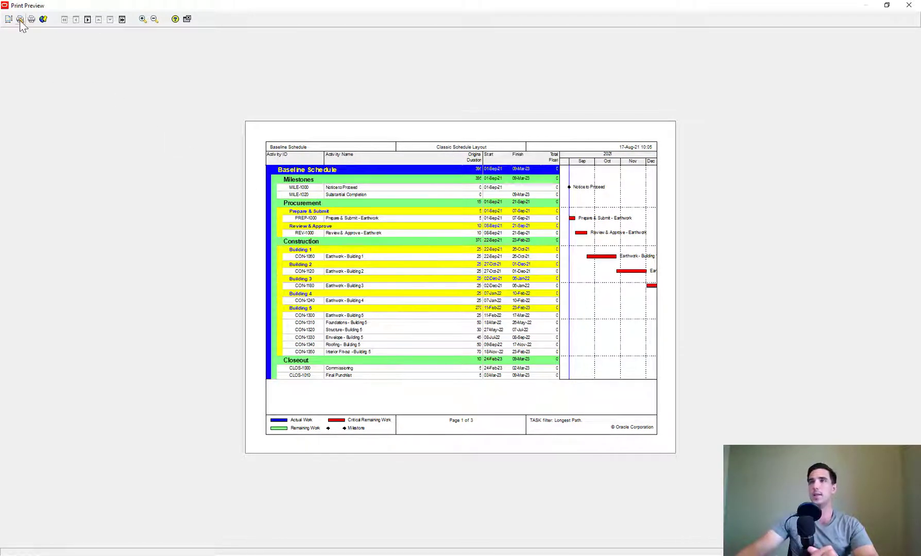
{"action": "left_click", "coordinate": [19, 19]}
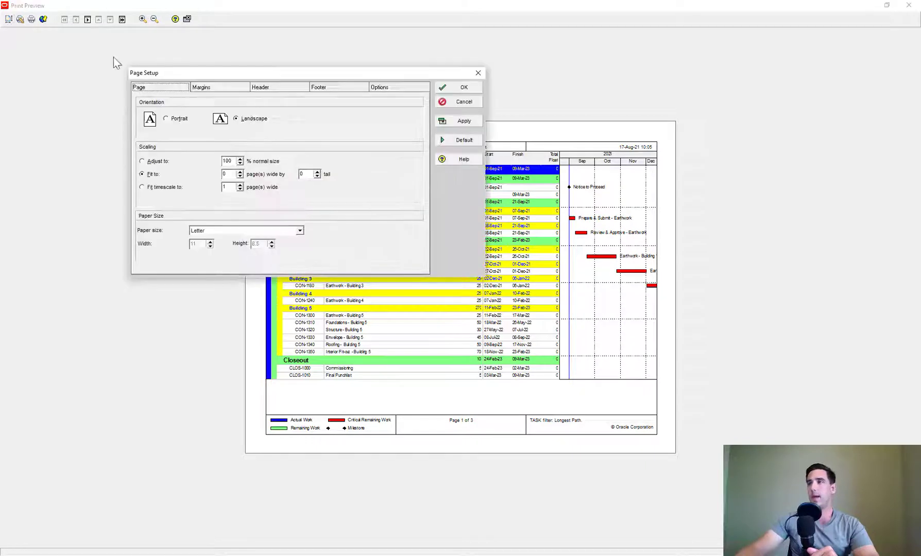
Step: Set the footer to three sections with a 0.75 height and apply it
{"action": "left_click_drag", "start_coordinate": [309, 71], "coordinate": [332, 69]}
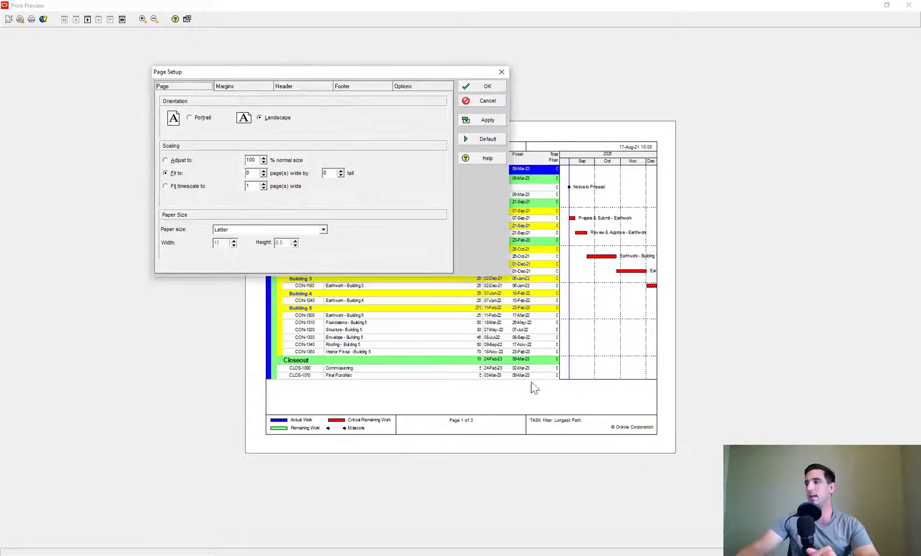
{"action": "left_click", "coordinate": [349, 86]}
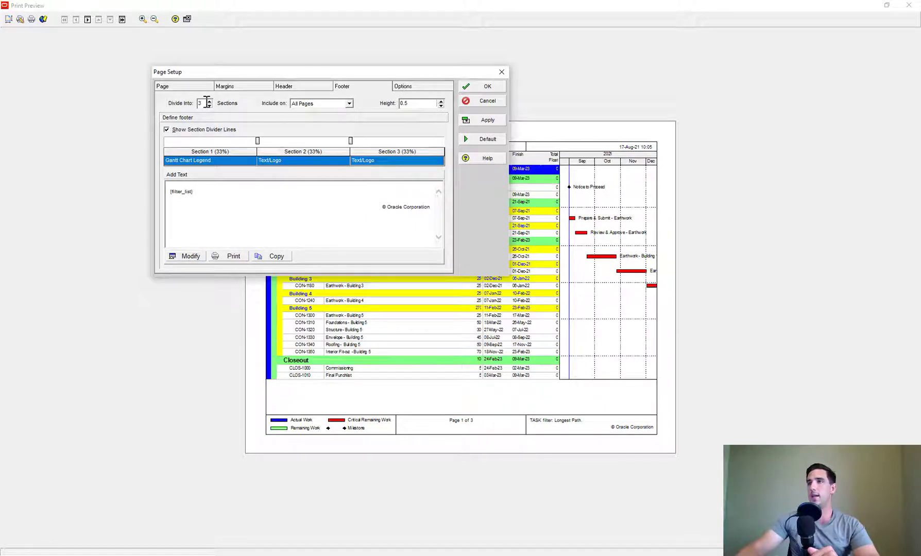
{"action": "left_click", "coordinate": [209, 106]}
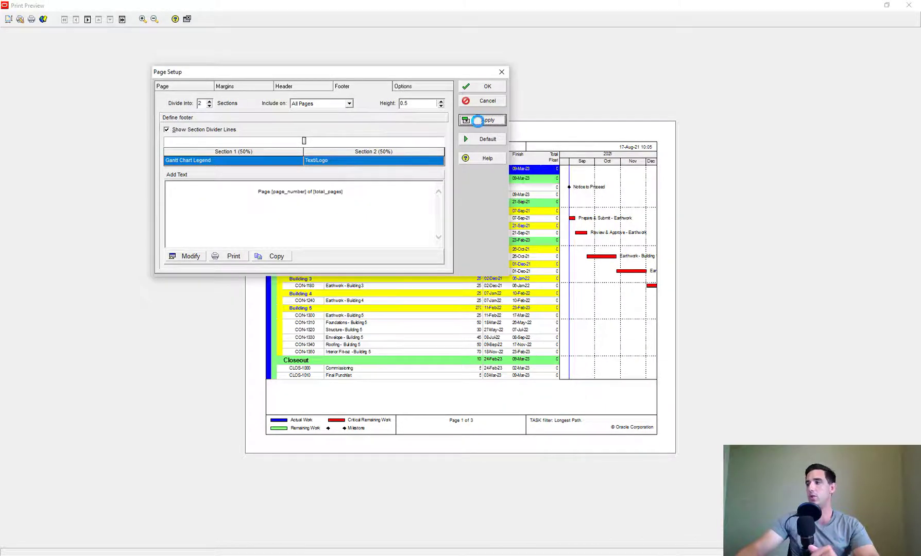
{"action": "left_click", "coordinate": [469, 119]}
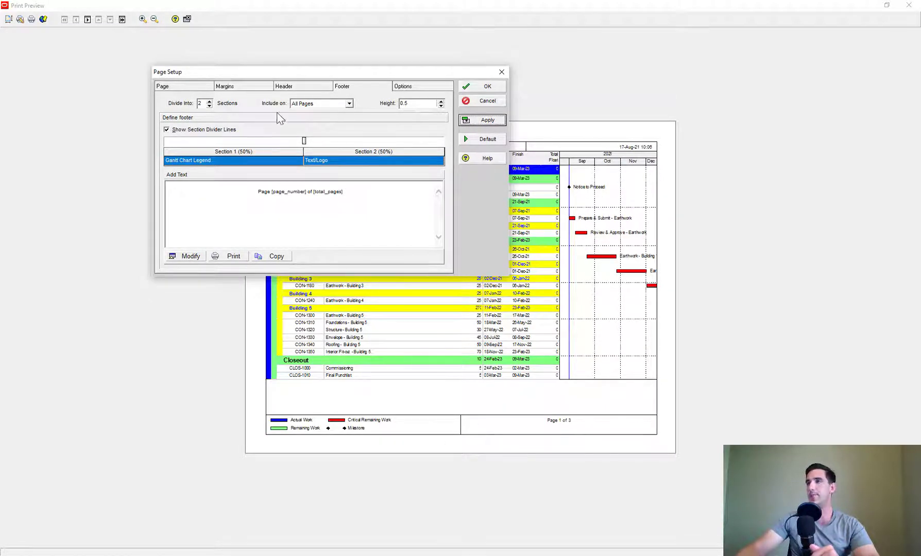
{"action": "left_click", "coordinate": [209, 101]}
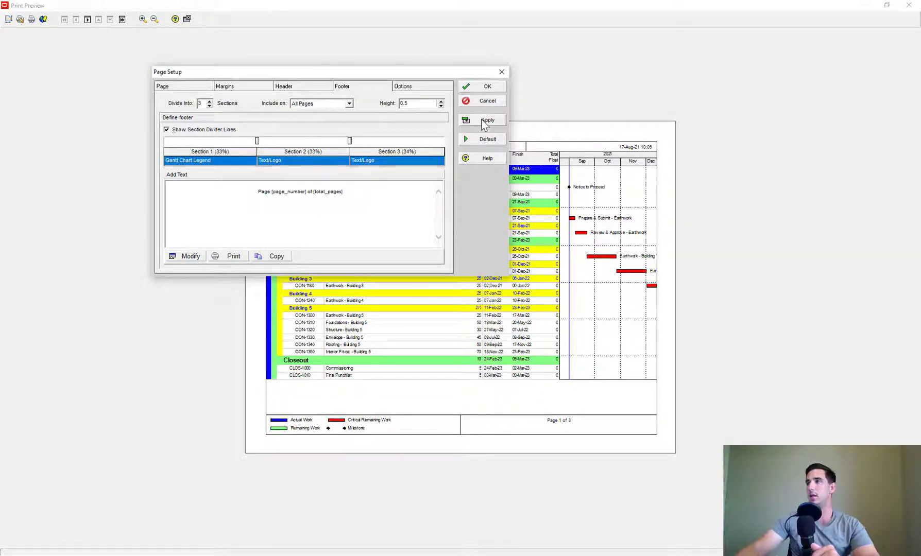
{"action": "left_click", "coordinate": [483, 122]}
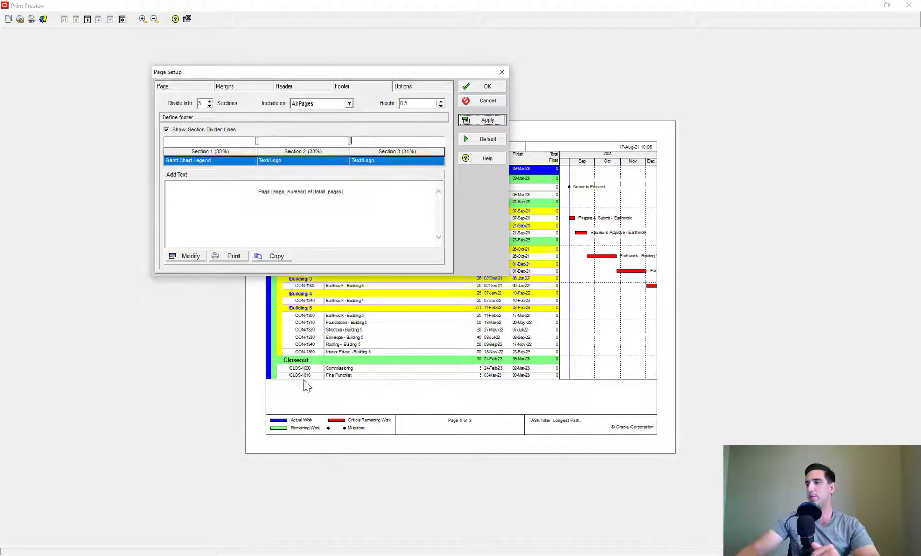
{"action": "left_click", "coordinate": [441, 101]}
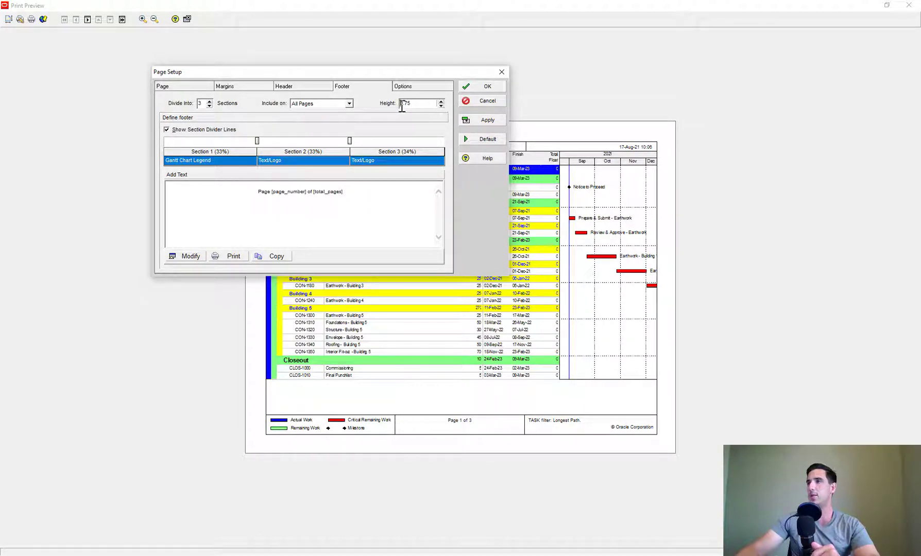
{"action": "left_click", "coordinate": [486, 120]}
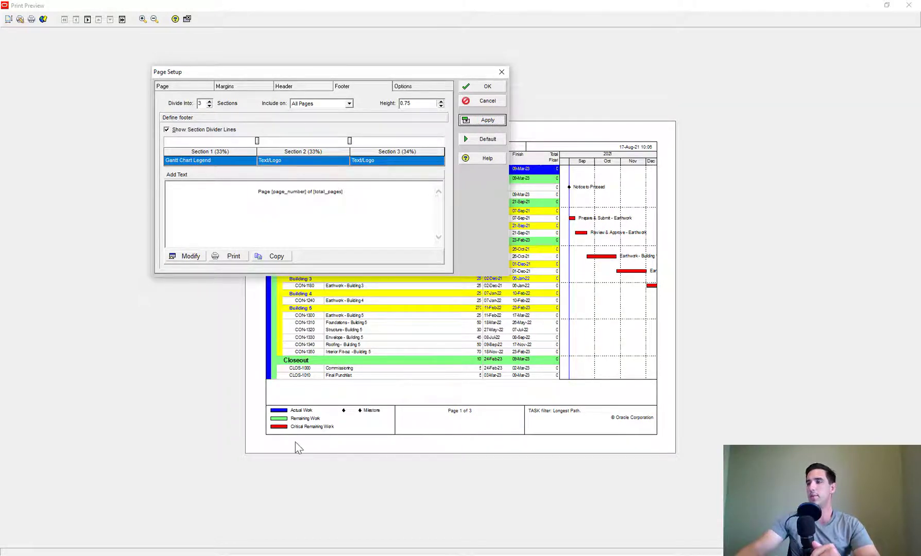
Step: Review footer sections: Gantt Chart Legend in section 1, page number in 2, filter text in 3
{"action": "left_click", "coordinate": [188, 162]}
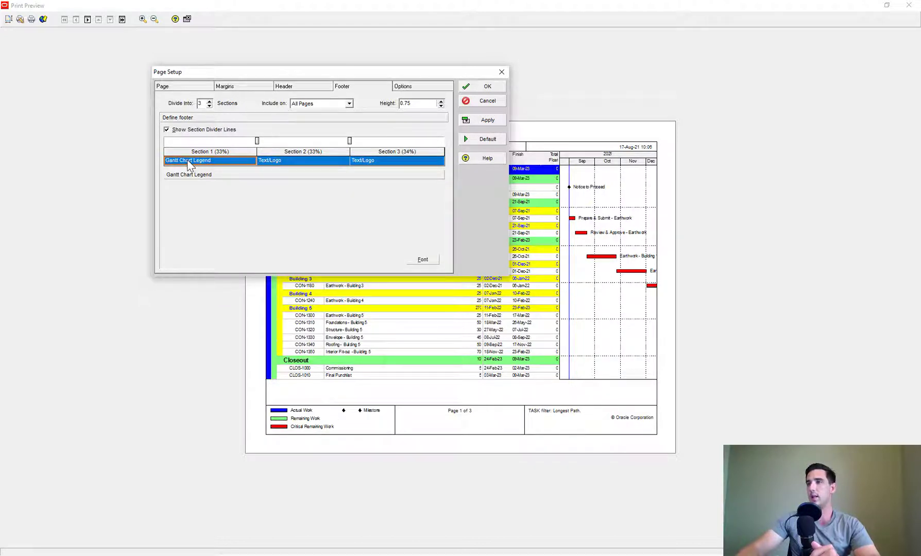
{"action": "left_click", "coordinate": [187, 160]}
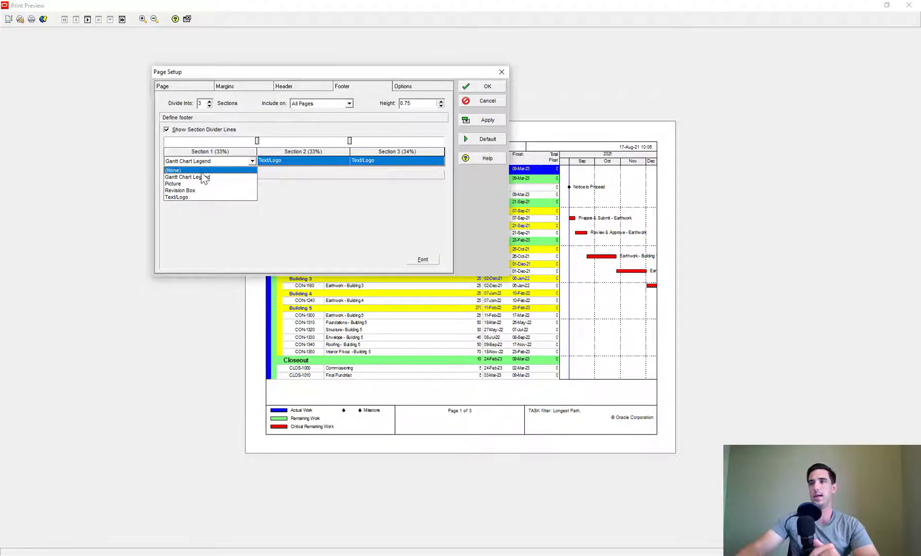
{"action": "left_click", "coordinate": [202, 176]}
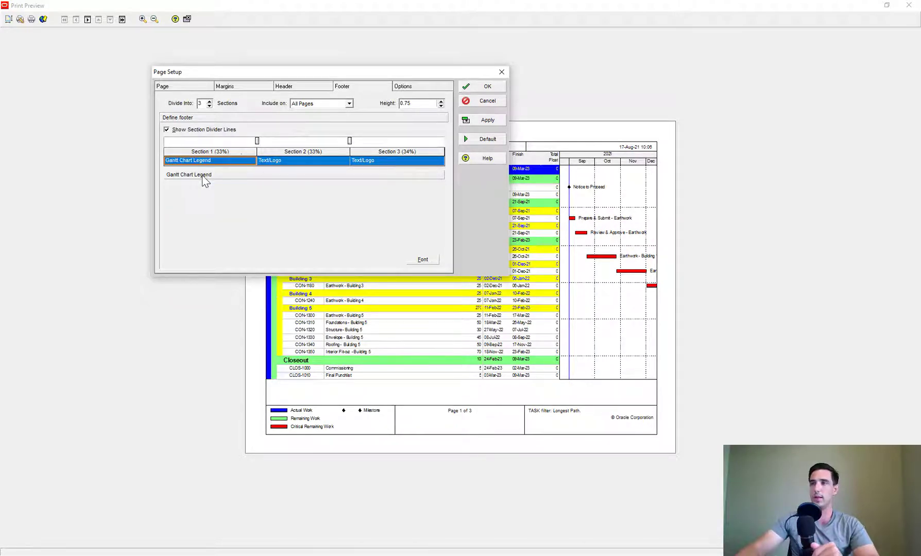
{"action": "left_click", "coordinate": [301, 161]}
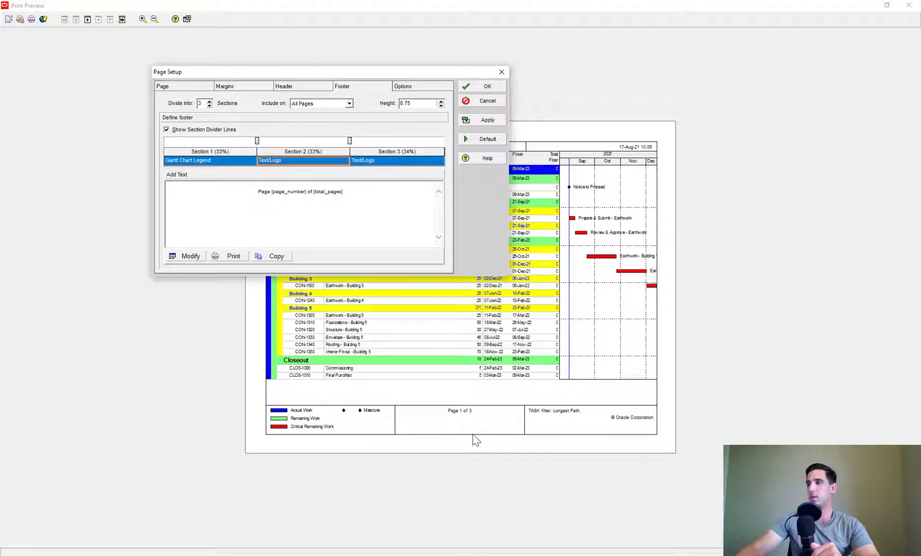
{"action": "left_click", "coordinate": [388, 162]}
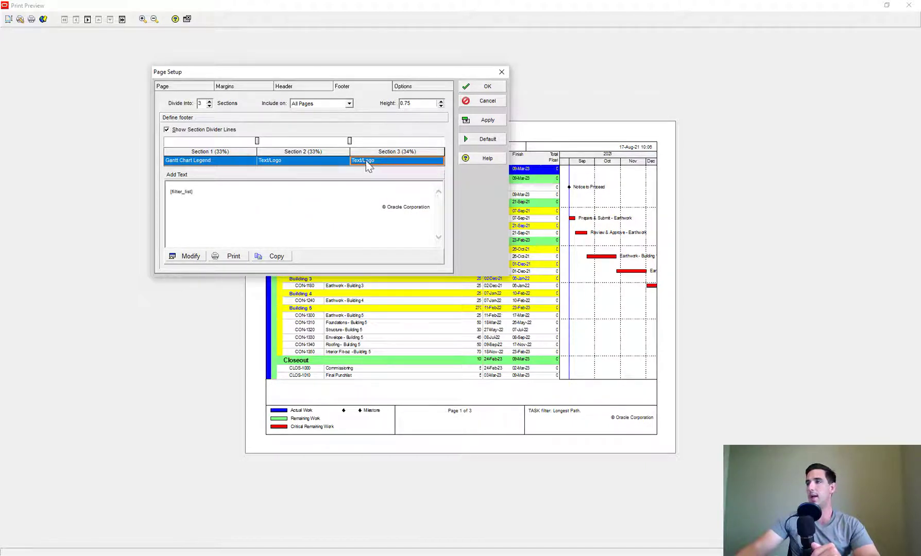
Step: Delete the filter and copyright text from the third footer section
{"action": "left_click", "coordinate": [188, 256]}
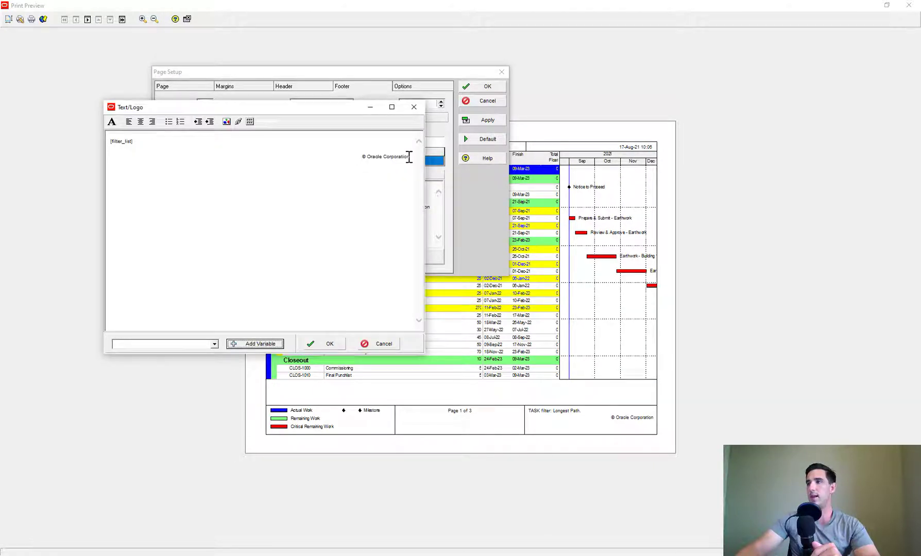
{"action": "left_click_drag", "start_coordinate": [410, 156], "coordinate": [99, 126]}
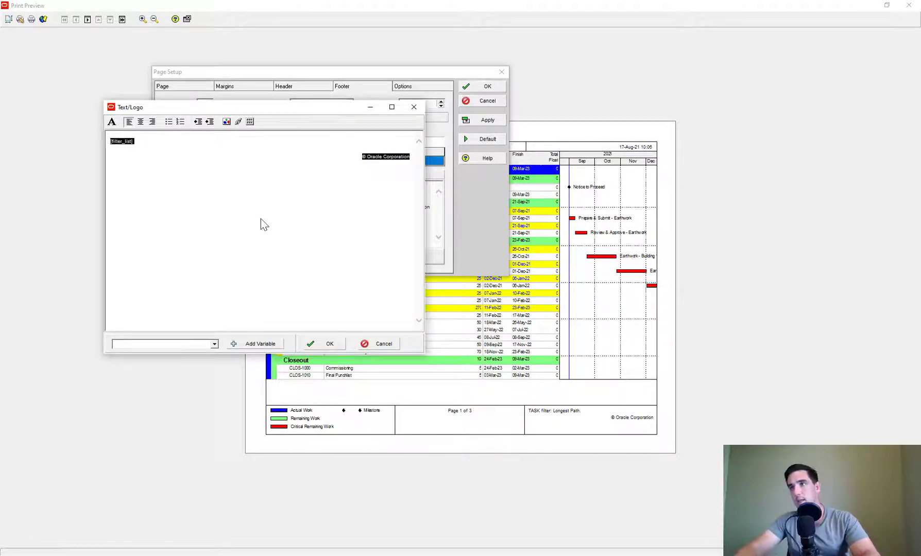
{"action": "key", "text": "Delete"}
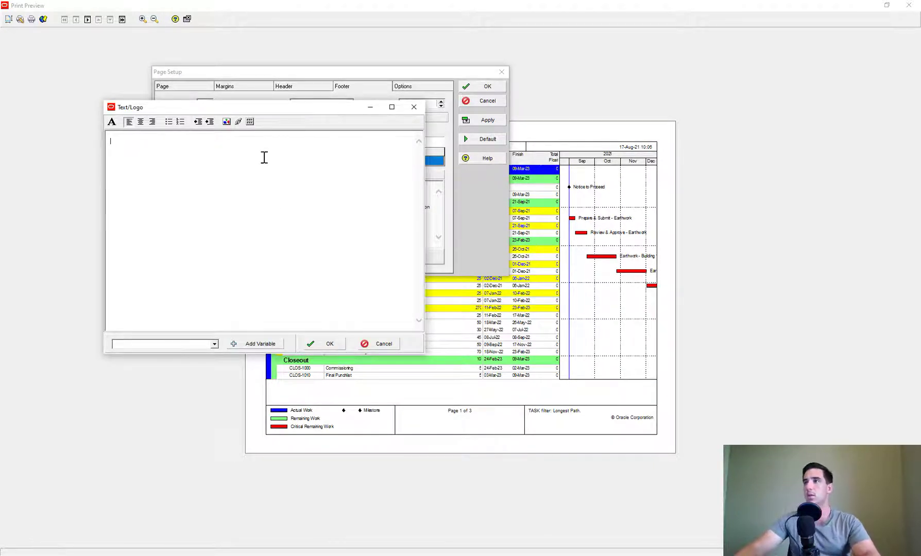
Step: Insert the LogoMakr logo picture into that footer section, apply it, and close Page Setup
{"action": "left_click", "coordinate": [226, 122]}
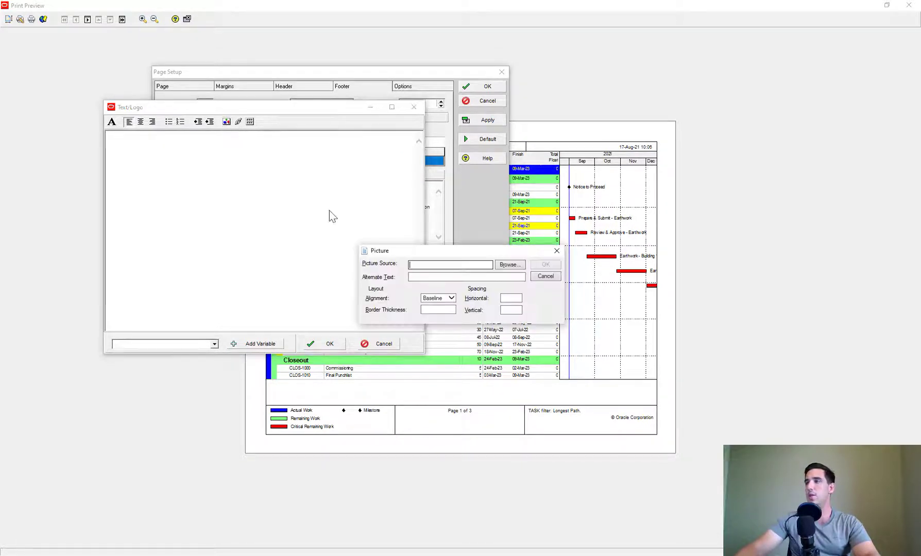
{"action": "left_click", "coordinate": [507, 264]}
{"action": "left_click_drag", "start_coordinate": [504, 263], "coordinate": [396, 194]}
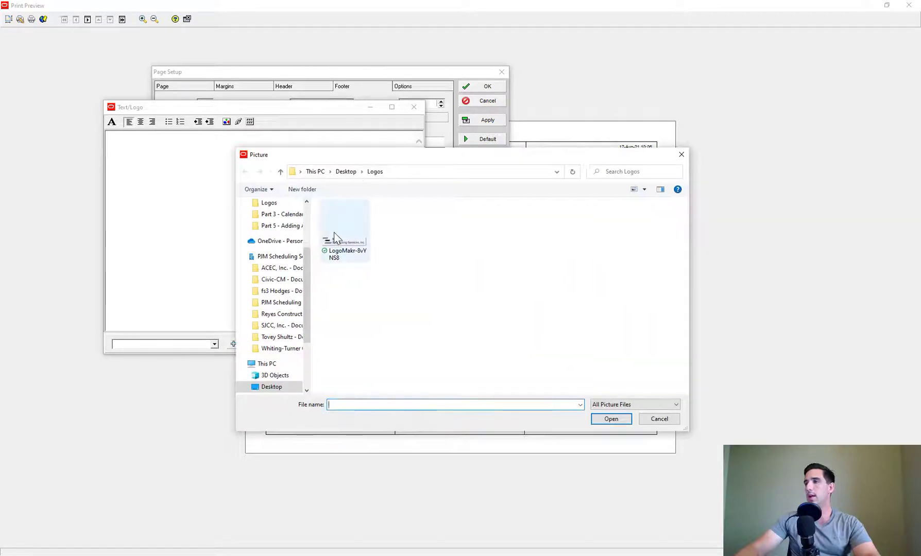
{"action": "left_click", "coordinate": [334, 238]}
{"action": "left_click", "coordinate": [618, 421]}
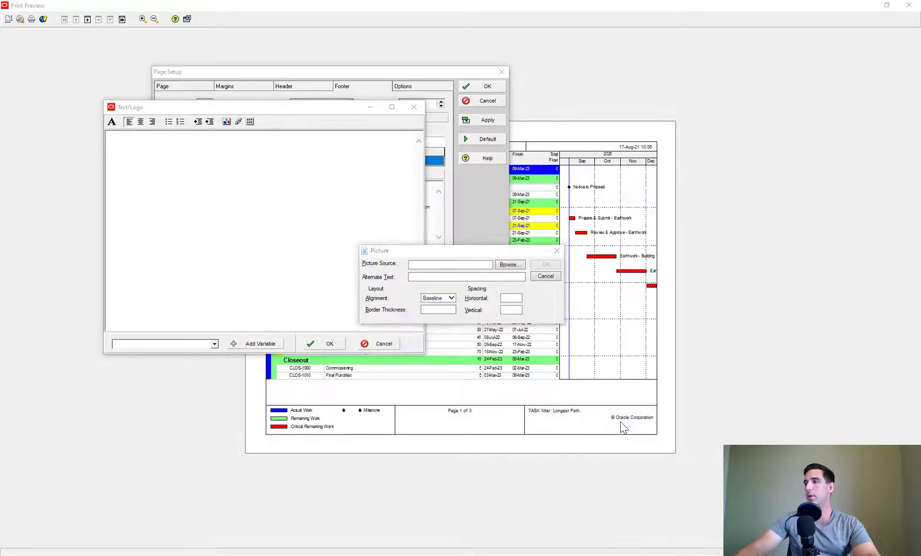
{"action": "left_click", "coordinate": [544, 264]}
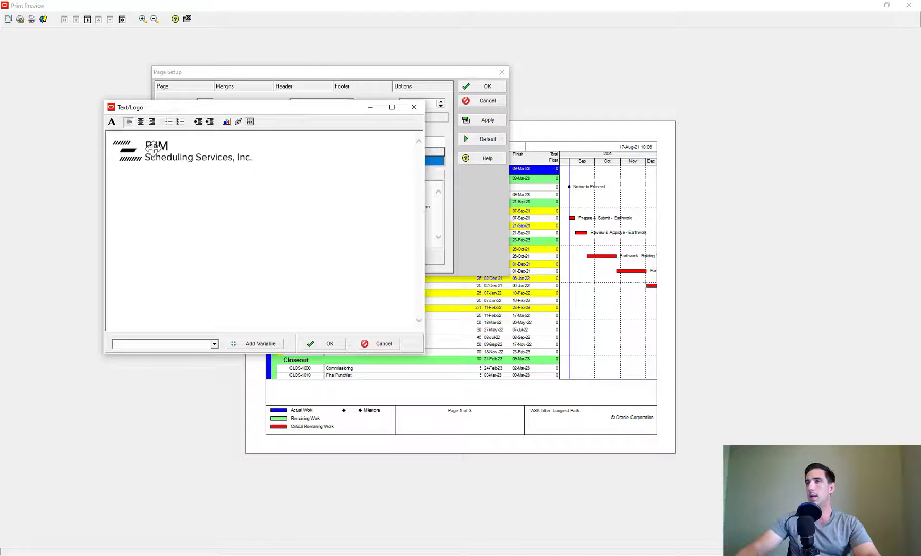
{"action": "left_click", "coordinate": [330, 344]}
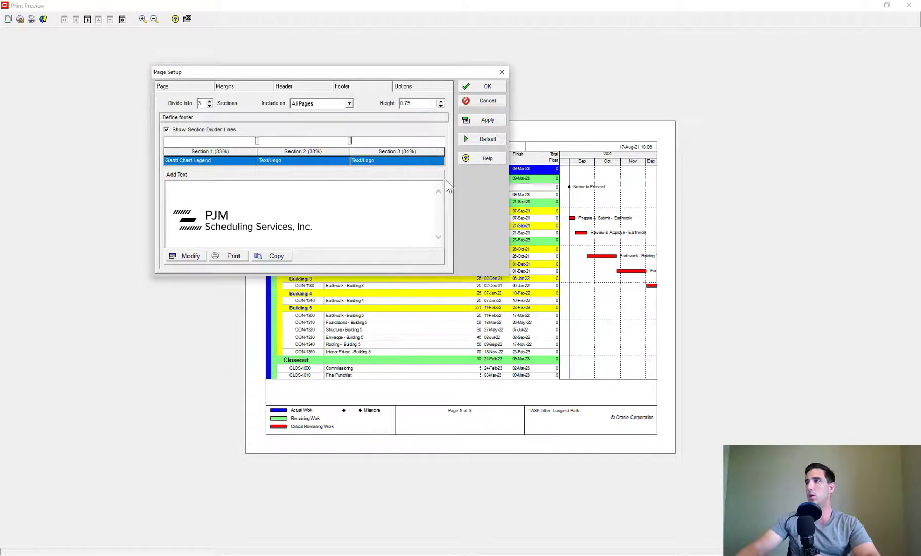
{"action": "left_click", "coordinate": [483, 120]}
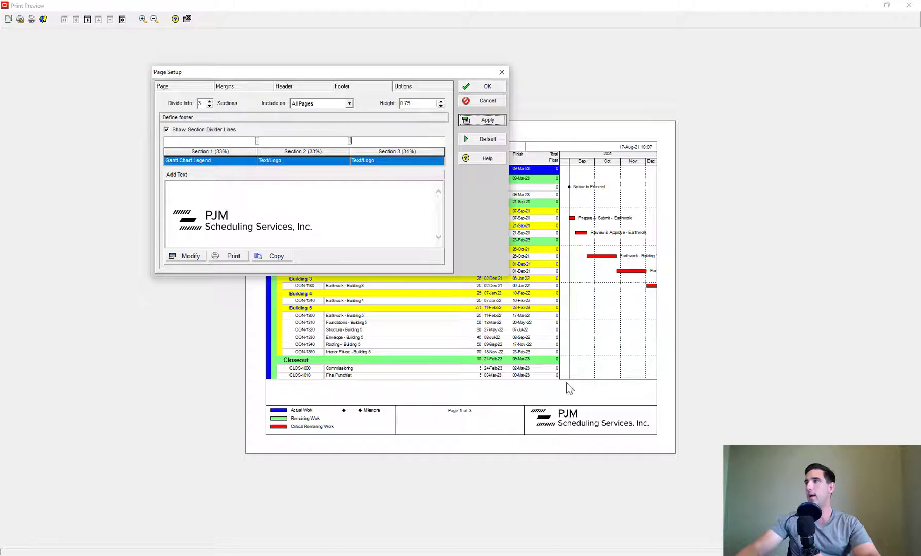
{"action": "left_click", "coordinate": [479, 102]}
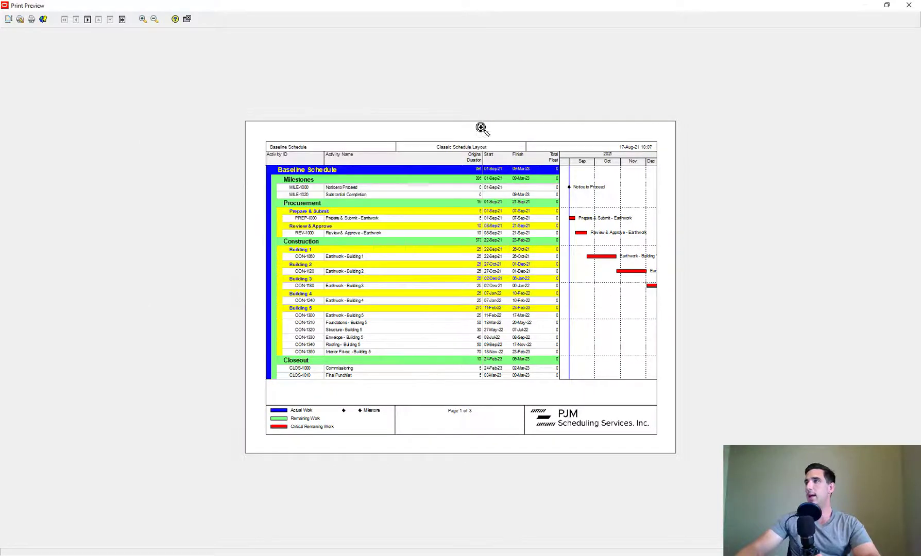
Step: Replace the centre header's layout name placeholder with the text 'Longest Path'
{"action": "left_click", "coordinate": [426, 153]}
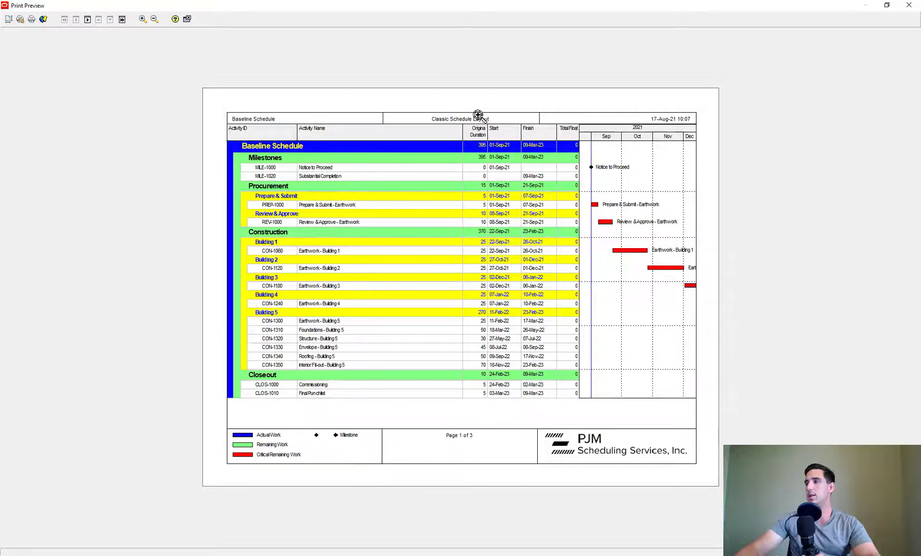
{"action": "left_click", "coordinate": [9, 20]}
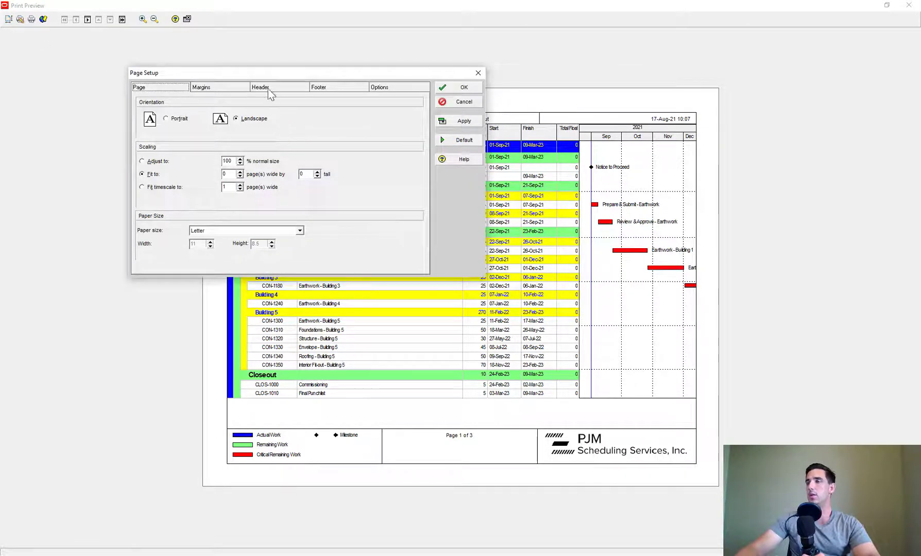
{"action": "left_click", "coordinate": [265, 91]}
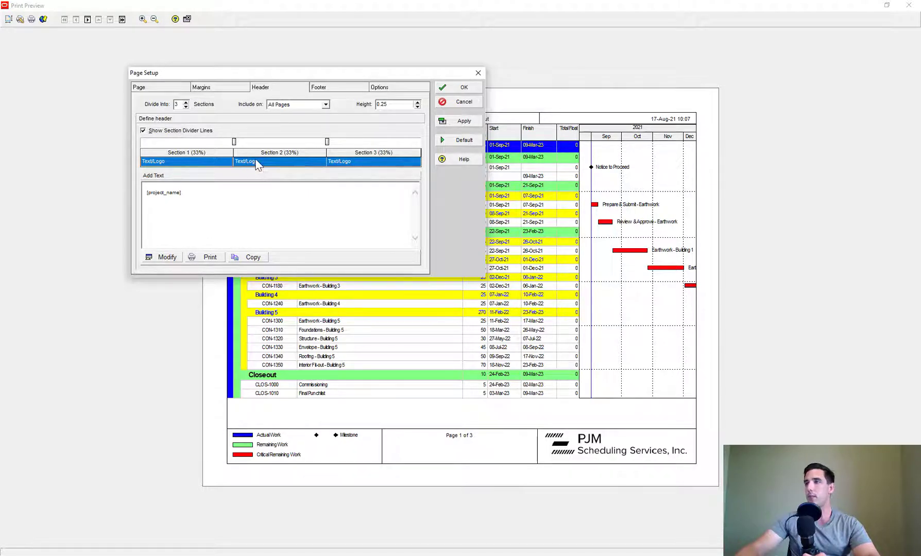
{"action": "left_click_drag", "start_coordinate": [223, 79], "coordinate": [292, 185]}
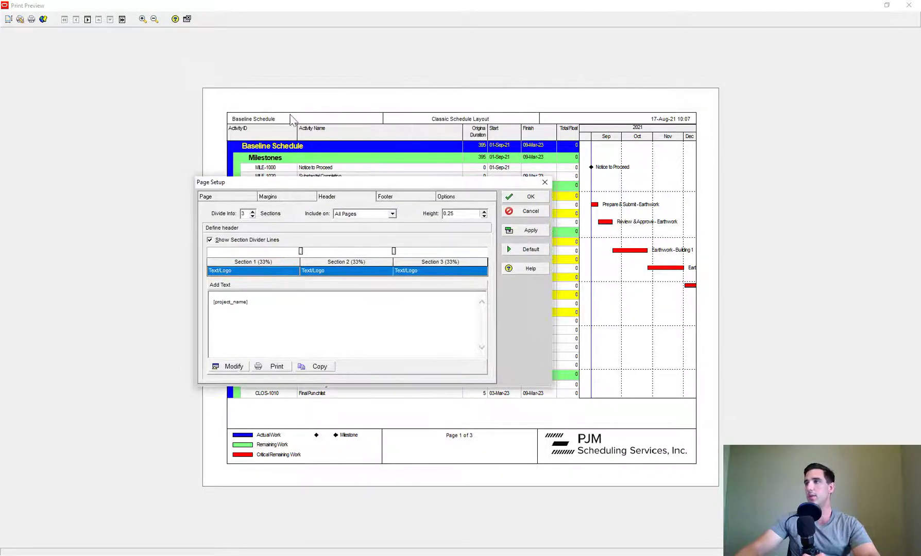
{"action": "left_click", "coordinate": [346, 272]}
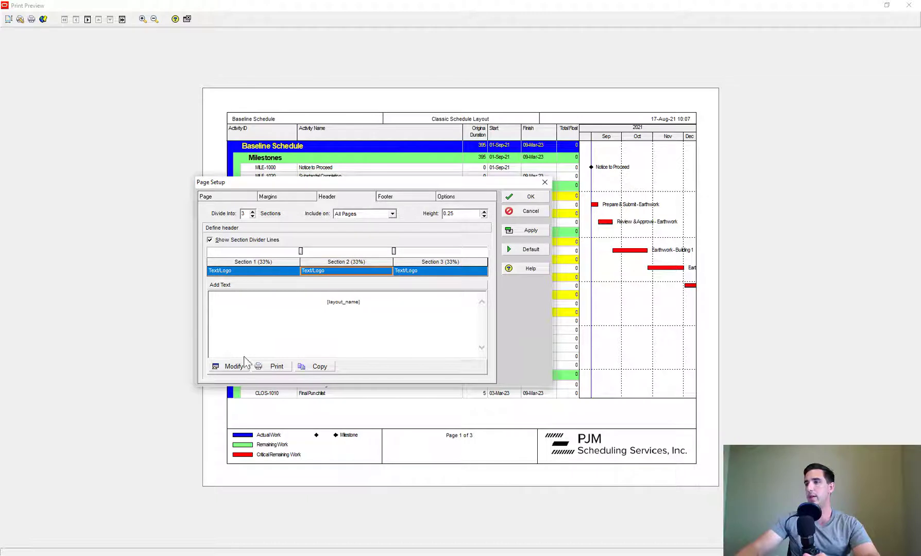
{"action": "left_click", "coordinate": [232, 366]}
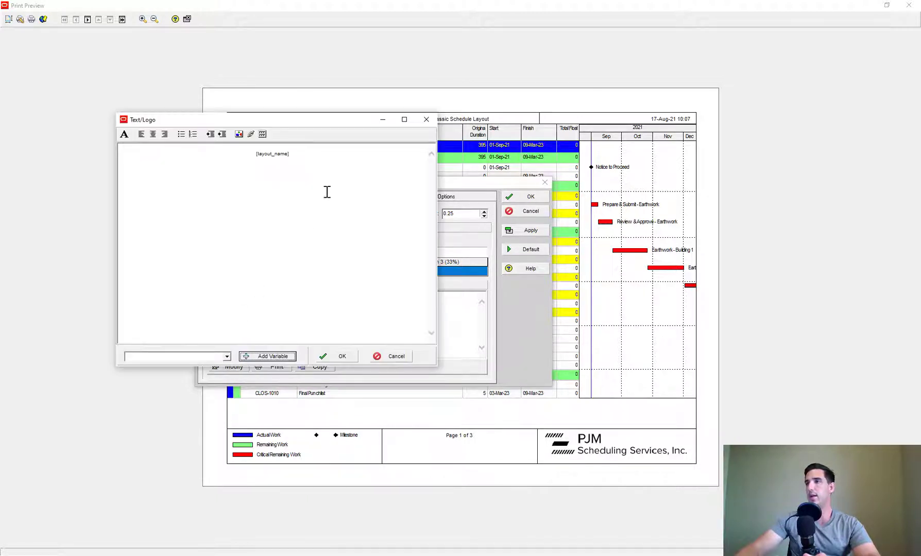
{"action": "left_click_drag", "start_coordinate": [298, 155], "coordinate": [205, 157]}
{"action": "key", "text": "BackSpace"}
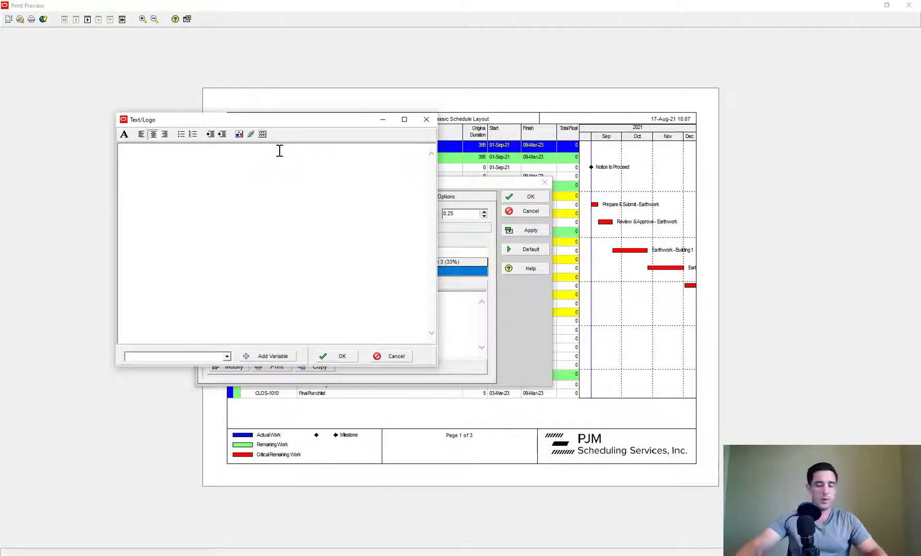
{"action": "type", "text": "Longest Path"}
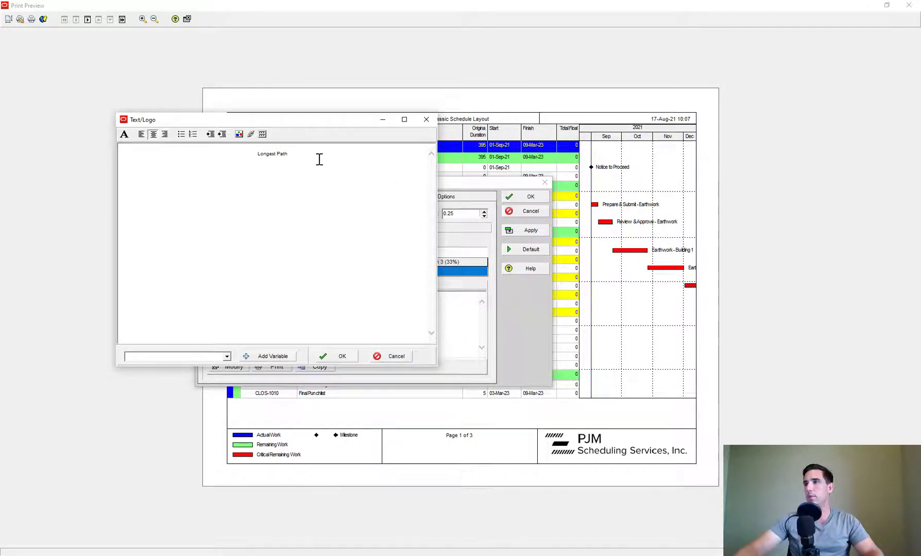
Step: Format the 'Longest Path' header text Bold at size 12 and apply it
{"action": "left_click_drag", "start_coordinate": [319, 158], "coordinate": [228, 156]}
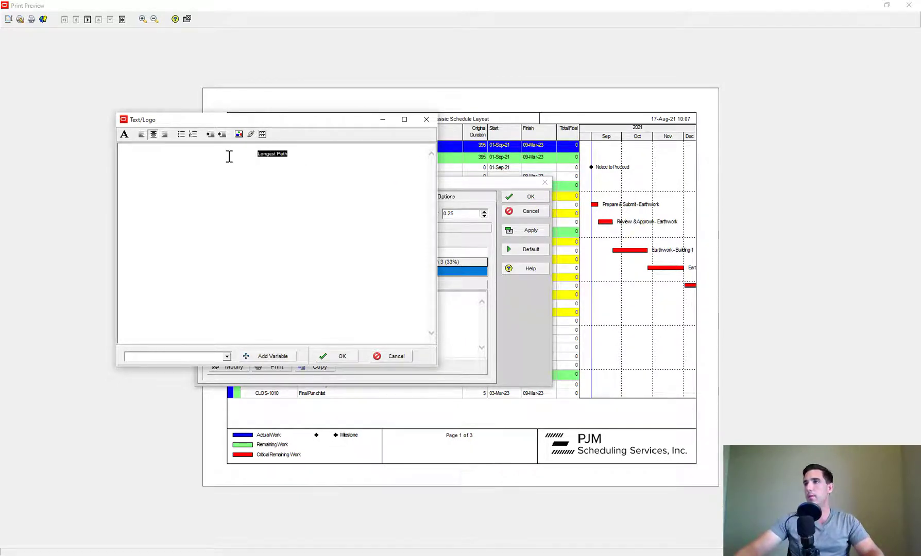
{"action": "left_click", "coordinate": [125, 135]}
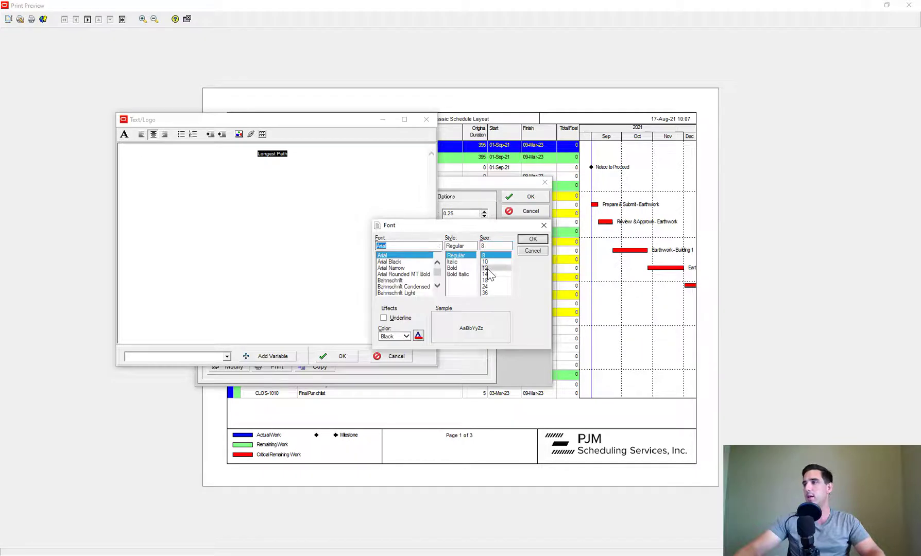
{"action": "left_click", "coordinate": [452, 268]}
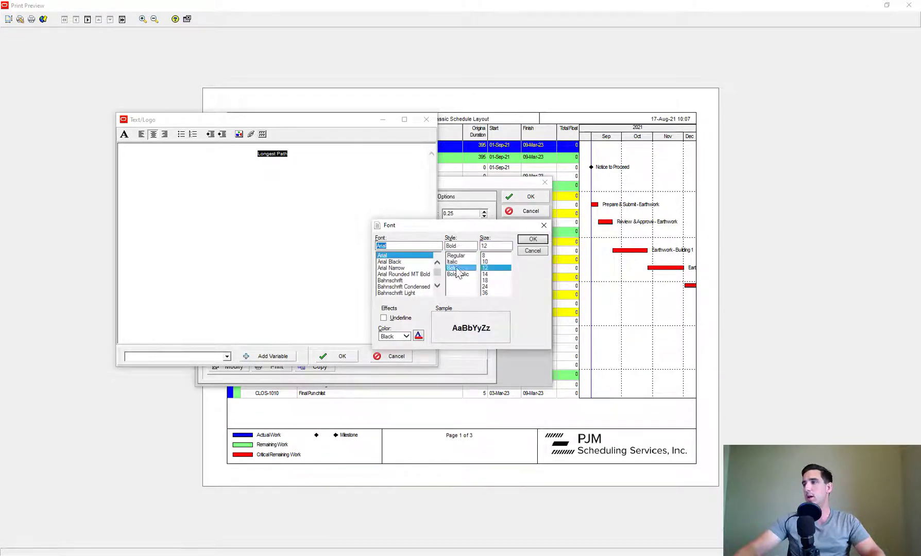
{"action": "left_click", "coordinate": [532, 239]}
{"action": "left_click", "coordinate": [337, 356]}
{"action": "left_click", "coordinate": [526, 230]}
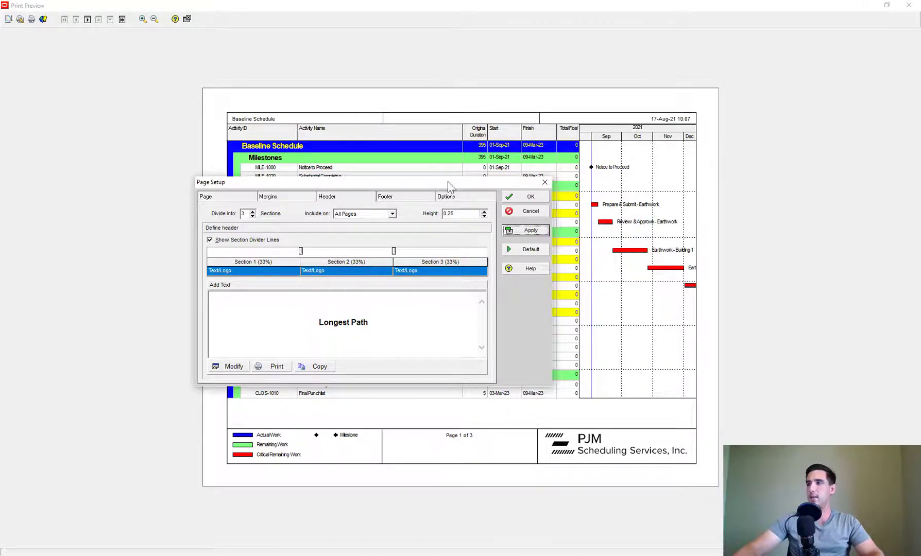
Step: Raise the header height to 0.5, apply it, and close Page Setup
{"action": "left_click", "coordinate": [484, 211]}
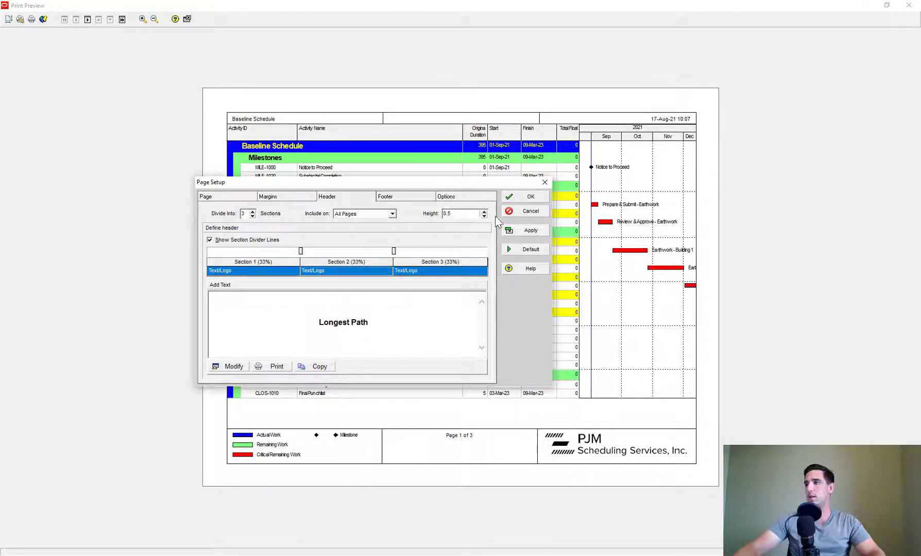
{"action": "left_click", "coordinate": [529, 232]}
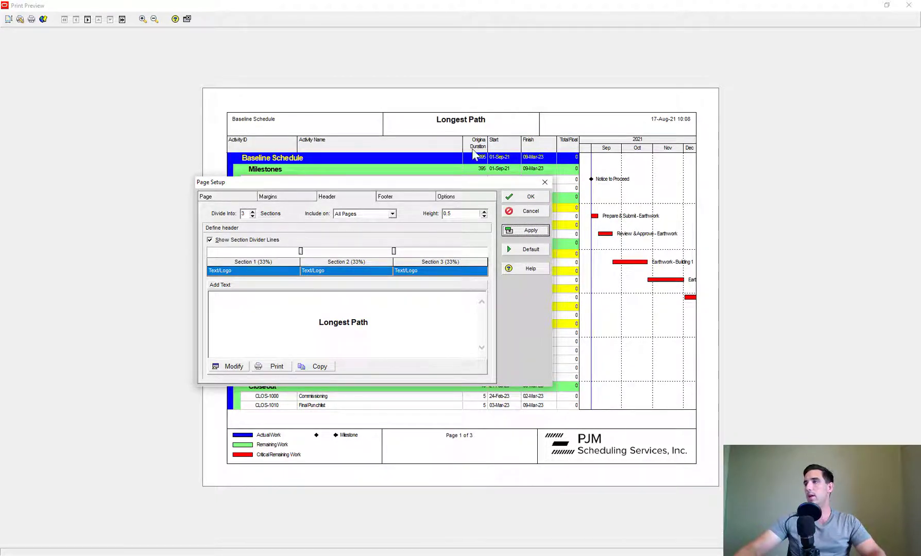
{"action": "left_click", "coordinate": [518, 198]}
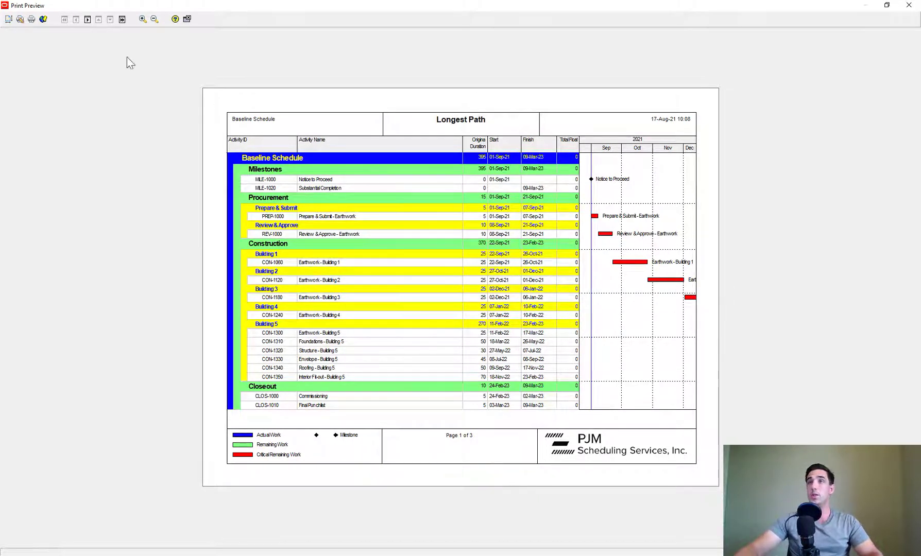
Step: Set page scaling to fit the timescale to 1 page wide and apply it
{"action": "left_click", "coordinate": [8, 19]}
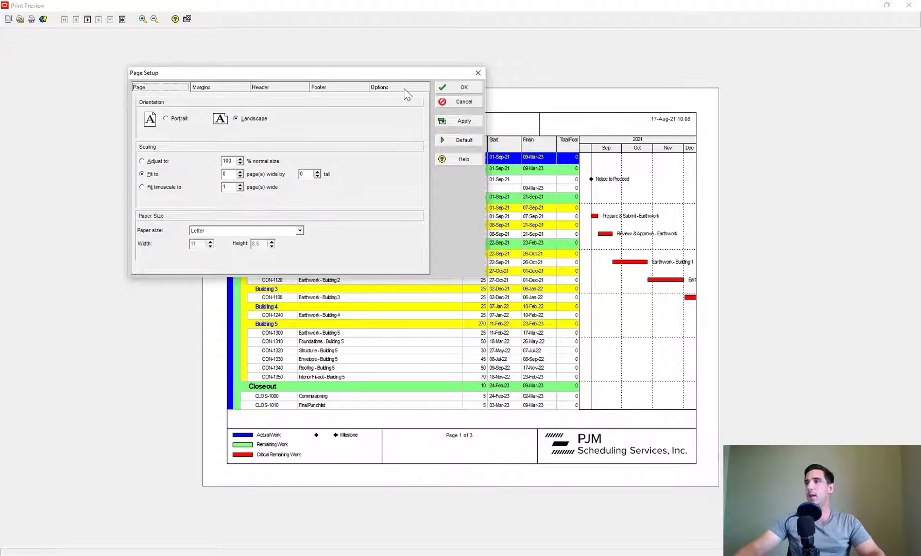
{"action": "left_click", "coordinate": [384, 90]}
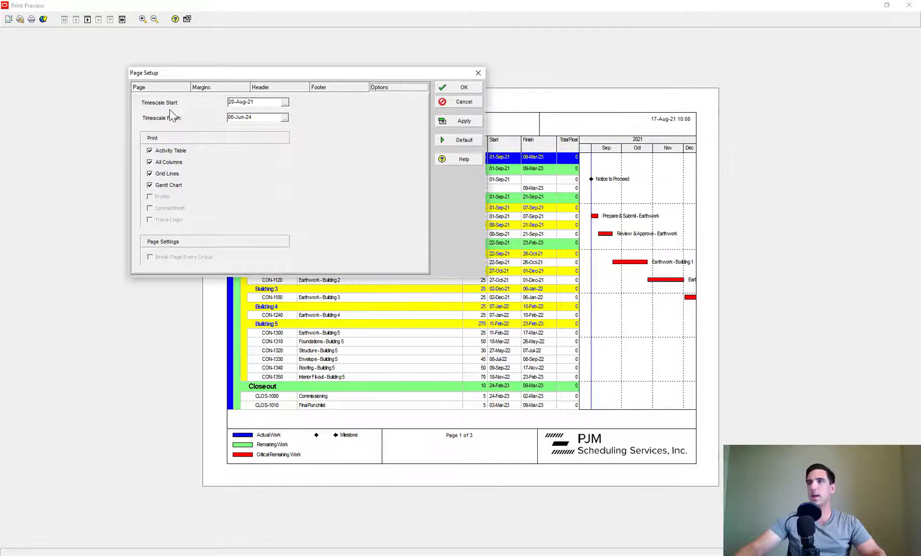
{"action": "left_click", "coordinate": [143, 88]}
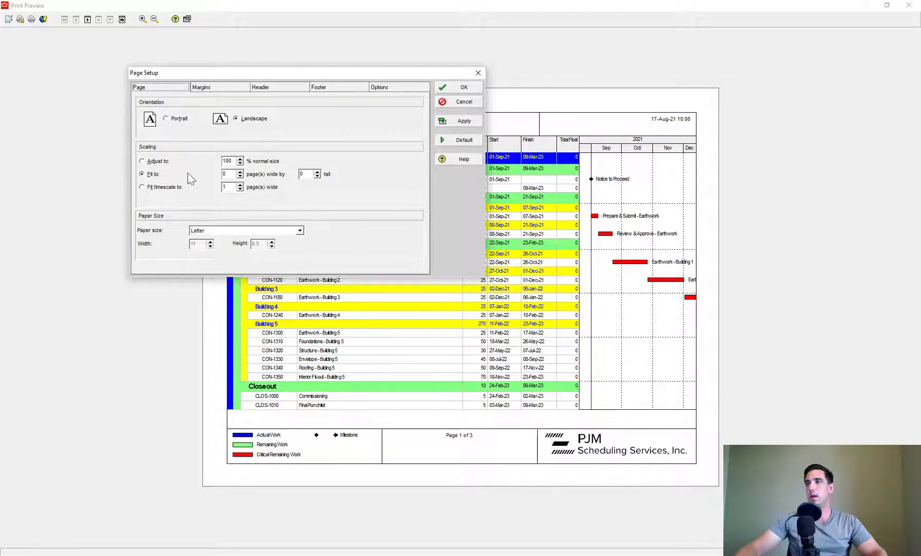
{"action": "left_click", "coordinate": [141, 188]}
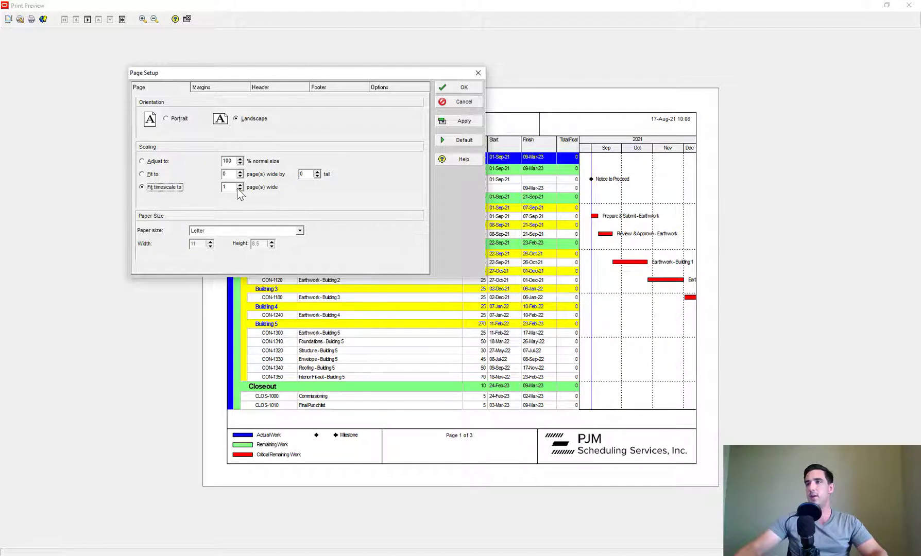
{"action": "left_click", "coordinate": [466, 122]}
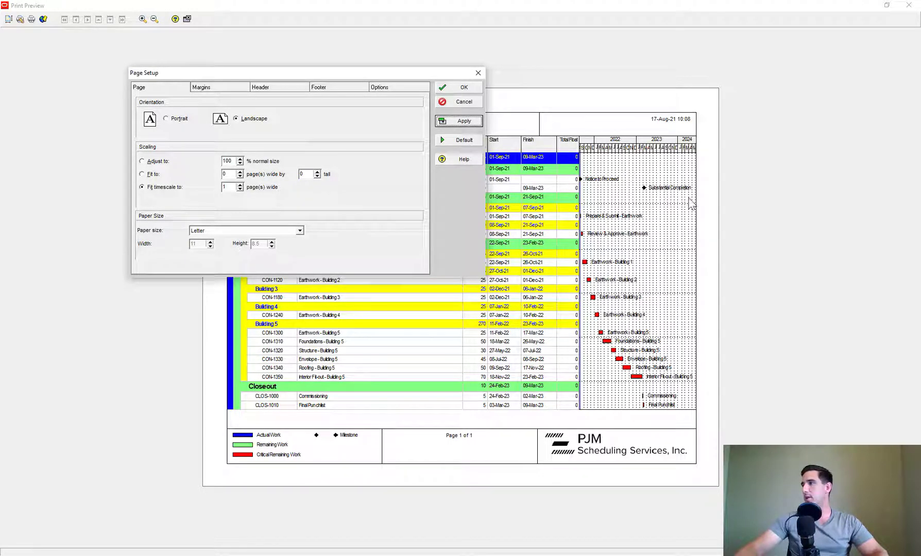
{"action": "left_click", "coordinate": [384, 87]}
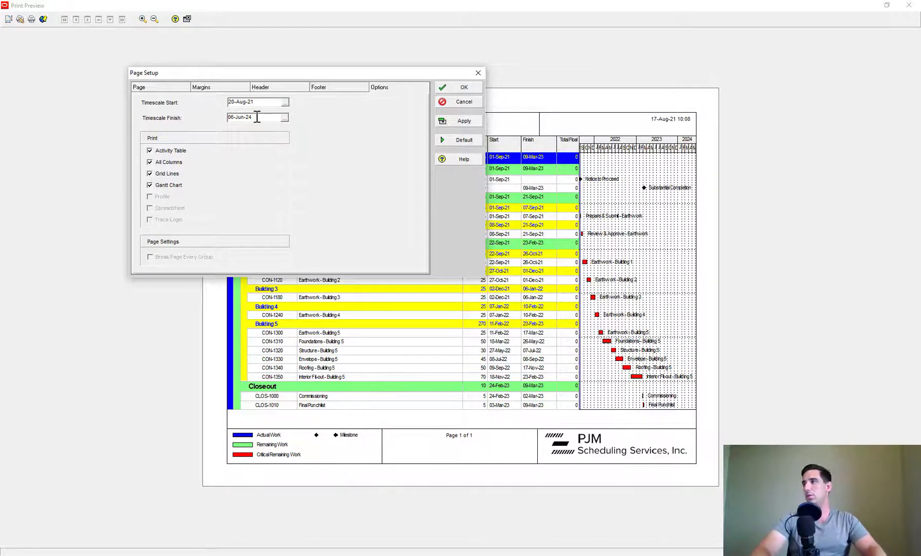
Step: Set the timescale finish to PF, then PF+3M, applying each change
{"action": "key", "text": "BackSpace"}
{"action": "key", "text": "BackSpace"}
{"action": "key", "text": "BackSpace"}
{"action": "key", "text": "BackSpace"}
{"action": "key", "text": "BackSpace"}
{"action": "key", "text": "BackSpace"}
{"action": "key", "text": "BackSpace"}
{"action": "key", "text": "BackSpace"}
{"action": "key", "text": "BackSpace"}
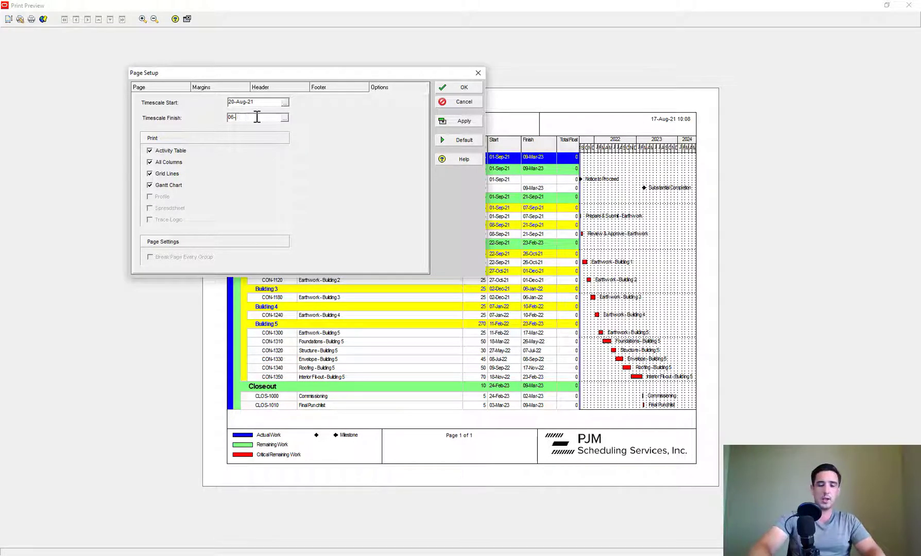
{"action": "left_click", "coordinate": [284, 118]}
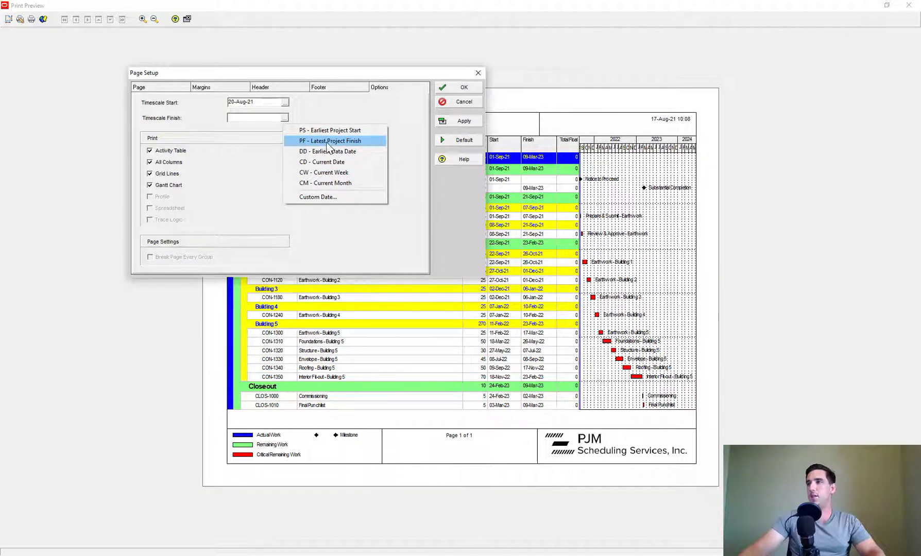
{"action": "left_click", "coordinate": [249, 117]}
{"action": "type", "text": "PF"}
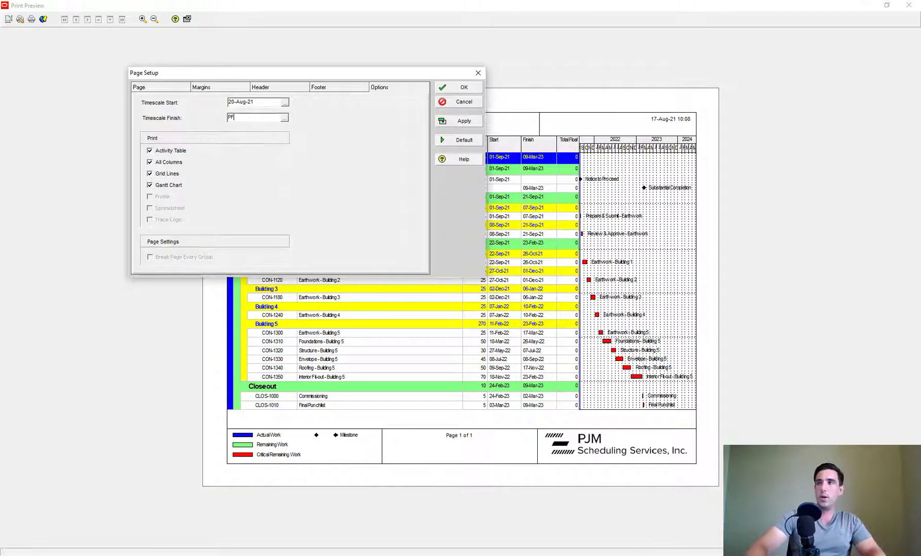
{"action": "left_click", "coordinate": [461, 121]}
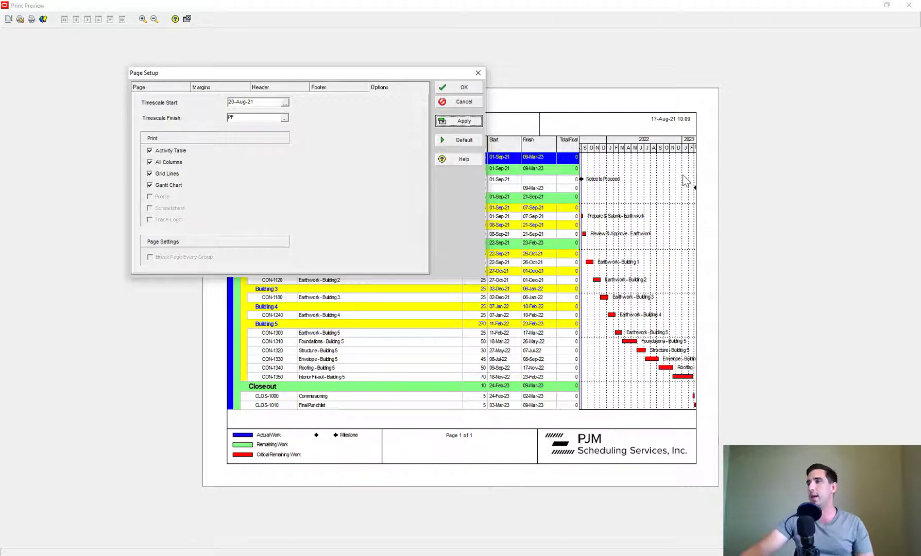
{"action": "left_click", "coordinate": [247, 117]}
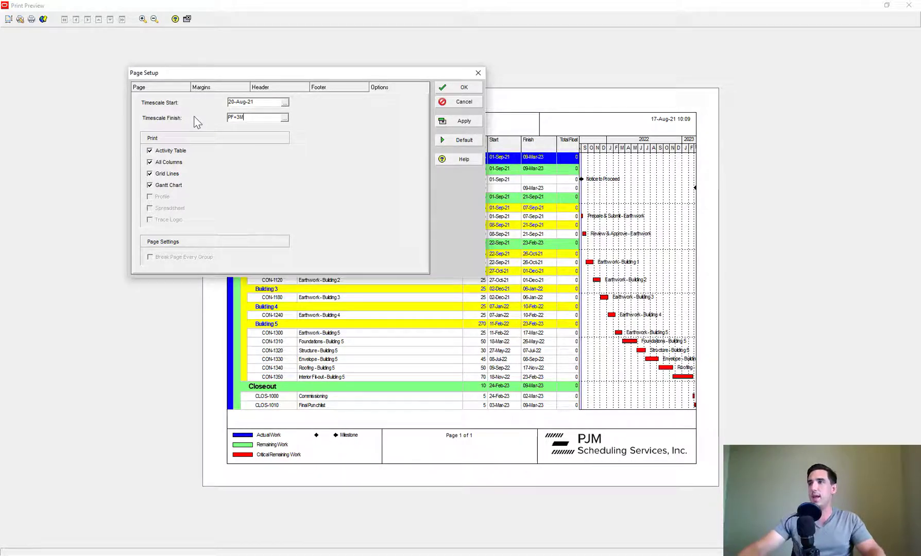
{"action": "left_click", "coordinate": [454, 121]}
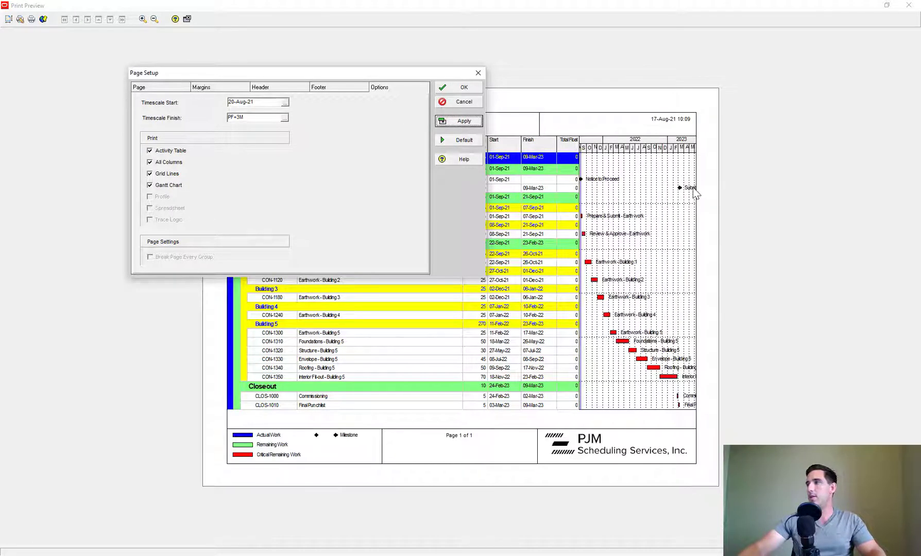
Step: Try PF+3D and PF+3Y, settle on PF+3M, then close Page Setup and the print preview
{"action": "left_click", "coordinate": [251, 116]}
{"action": "key", "text": "BackSpace"}
{"action": "type", "text": "D"}
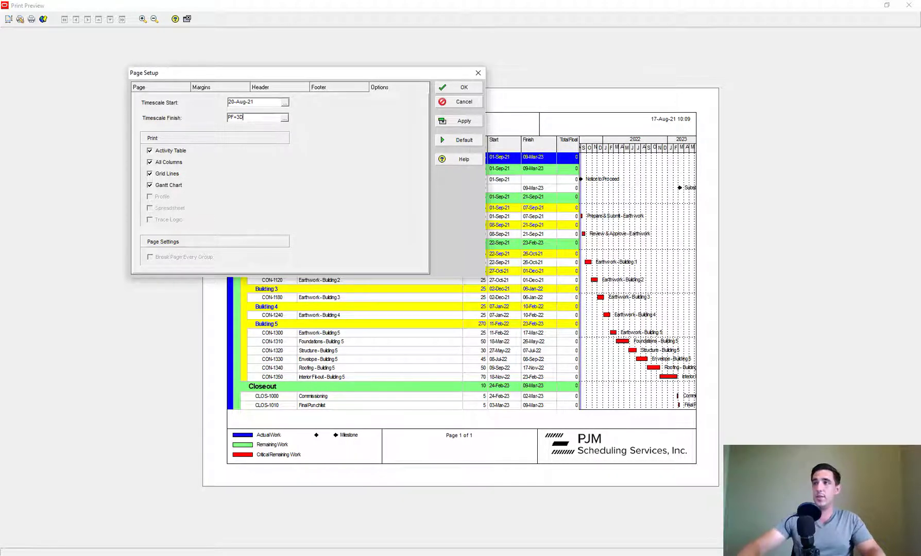
{"action": "left_click", "coordinate": [464, 121]}
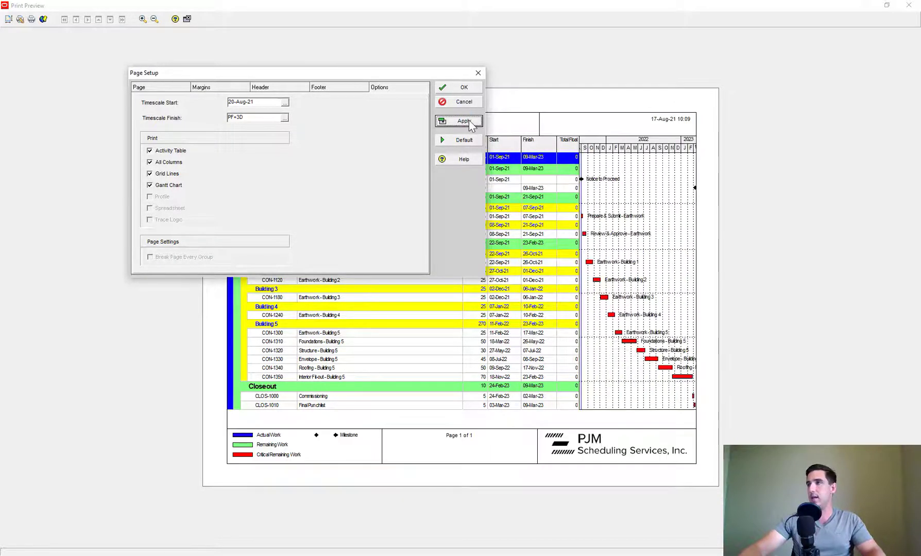
{"action": "left_click", "coordinate": [256, 118]}
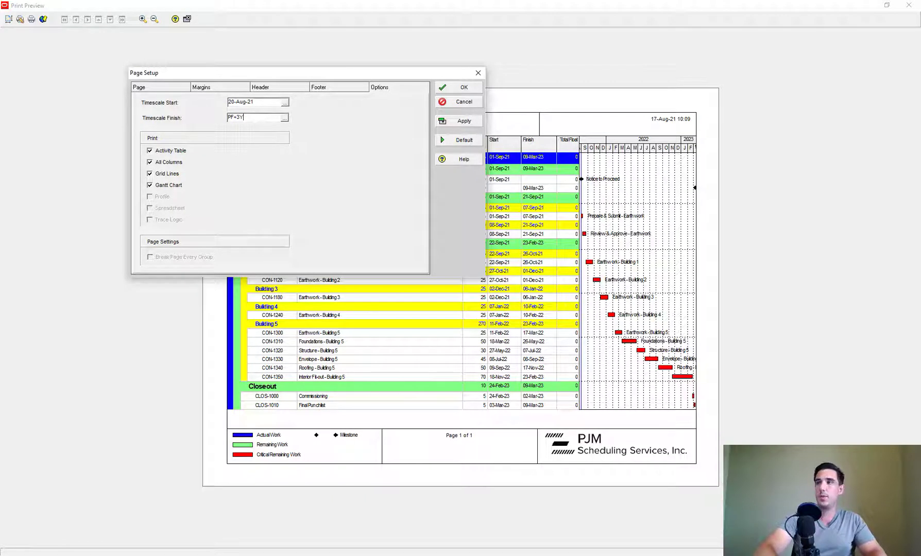
{"action": "left_click", "coordinate": [463, 121]}
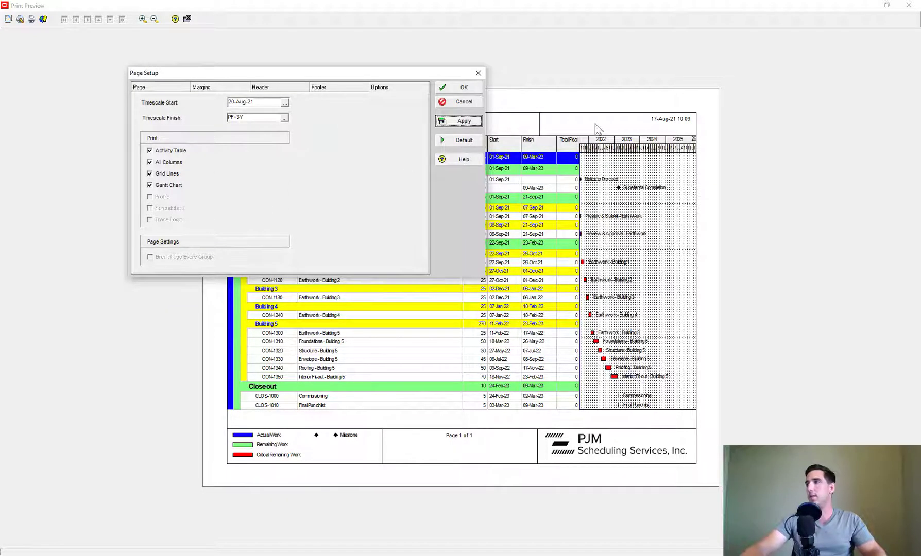
{"action": "left_click", "coordinate": [266, 120]}
{"action": "type", "text": "M"}
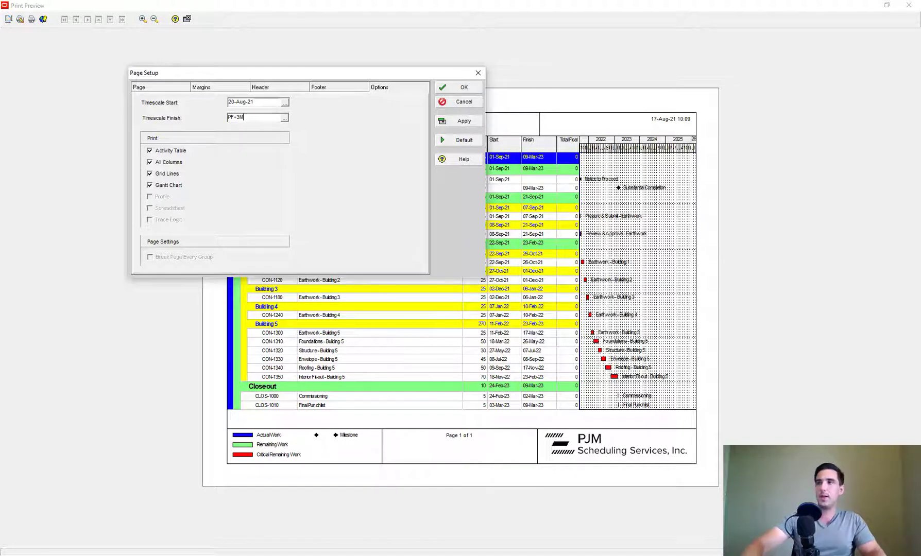
{"action": "left_click", "coordinate": [464, 121]}
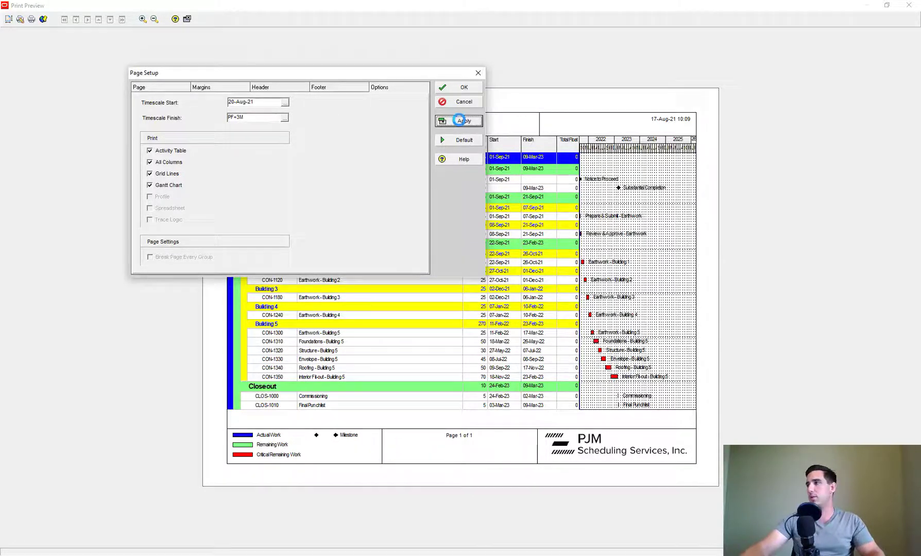
{"action": "left_click", "coordinate": [463, 87]}
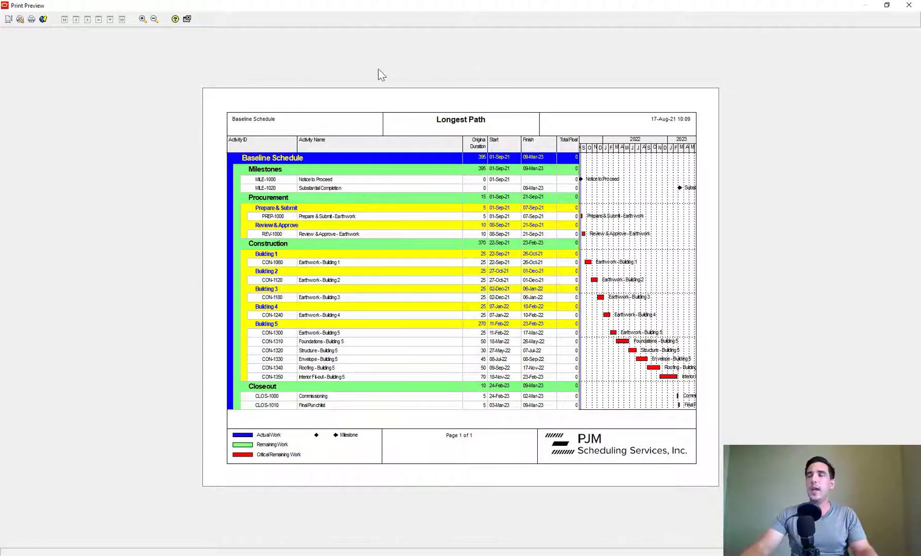
{"action": "left_click", "coordinate": [188, 23]}
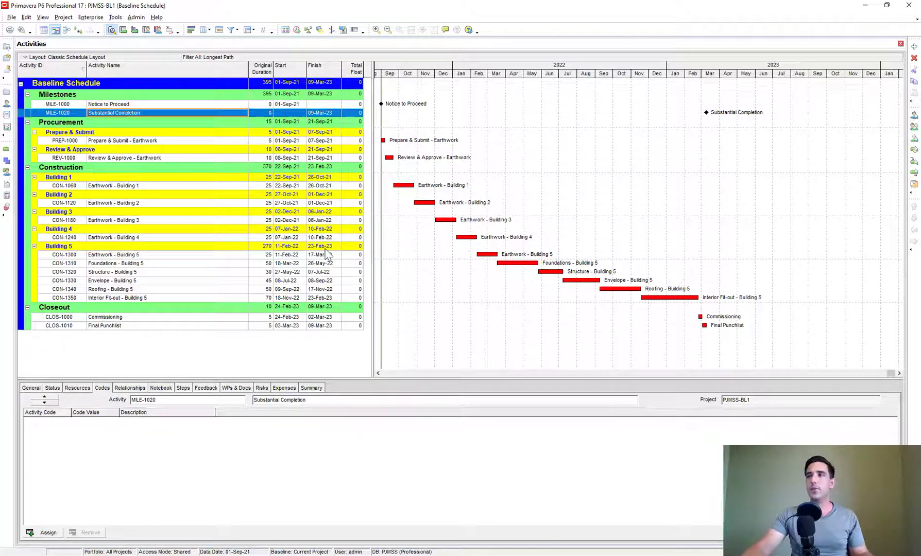
Step: Select Earthwork - Building 1 (CON-1060) to view its subcontractor code in the Codes tab
{"action": "left_click", "coordinate": [172, 186]}
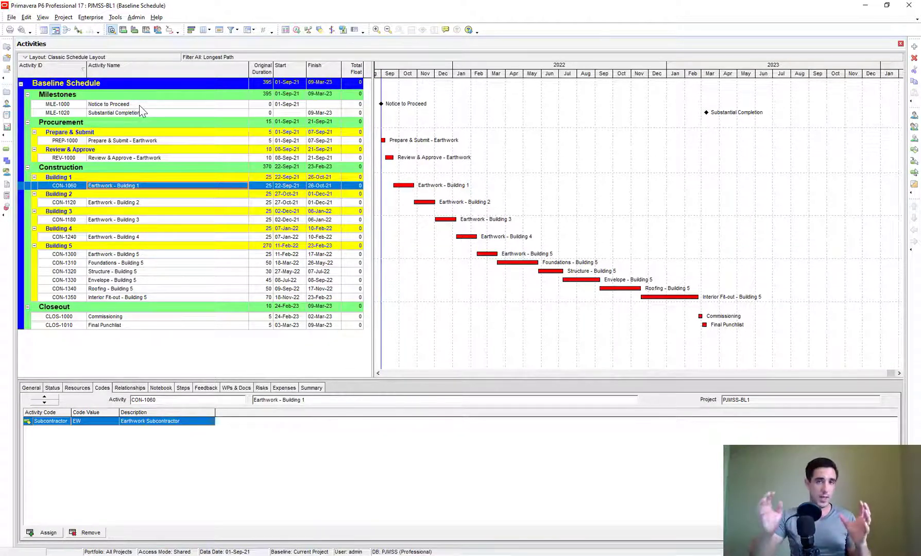
Step: Save the current view with Save Layout As under the new name 'PJMSS - Longest Path'
{"action": "left_click", "coordinate": [43, 17]}
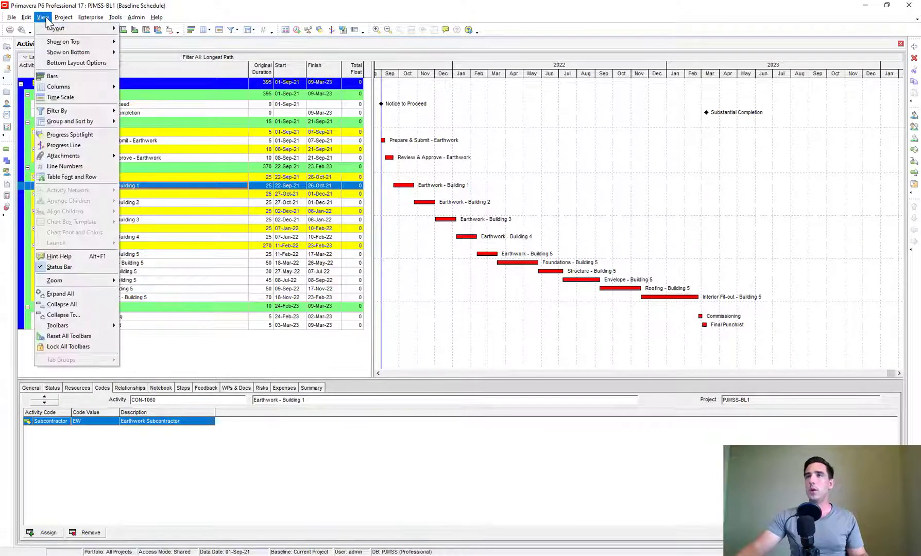
{"action": "mouse_move", "coordinate": [54, 34]}
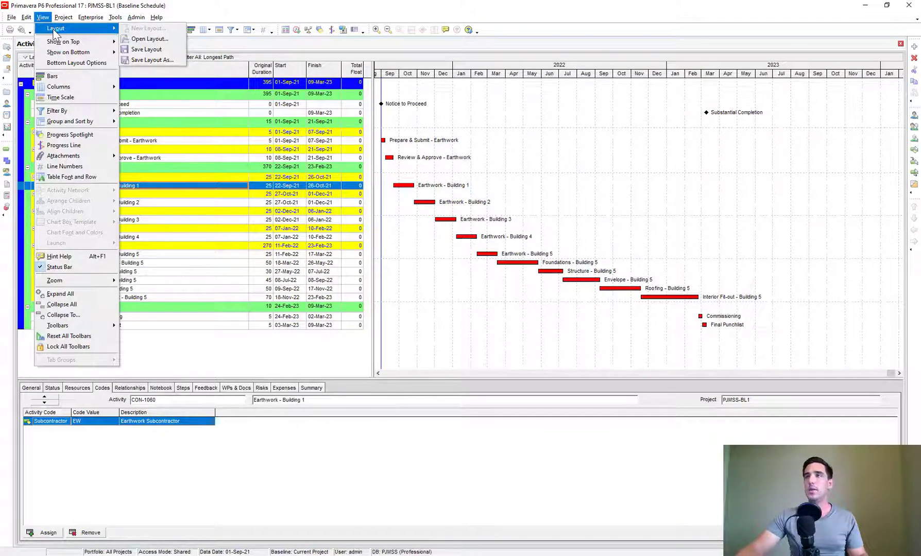
{"action": "left_click", "coordinate": [151, 60]}
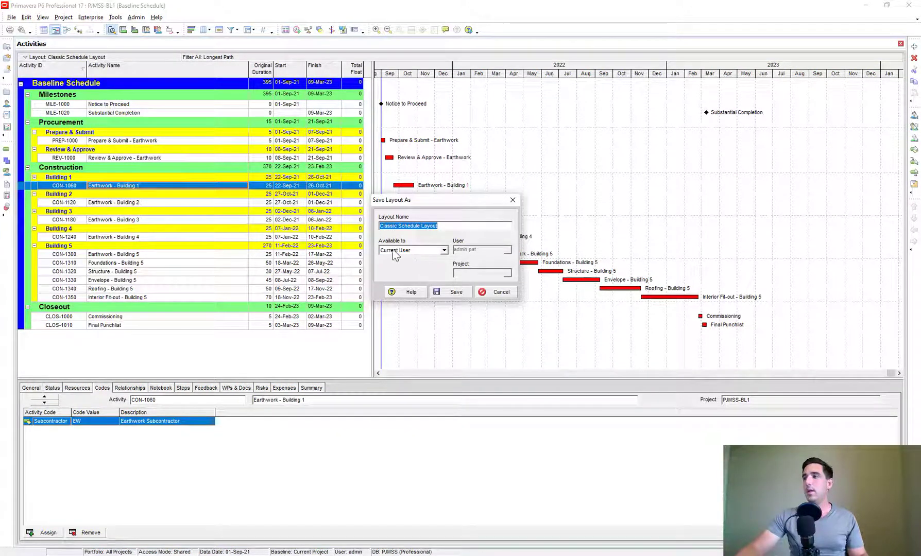
{"action": "left_click", "coordinate": [440, 225]}
{"action": "left_click_drag", "start_coordinate": [429, 226], "coordinate": [284, 229]}
{"action": "type", "text": "P"}
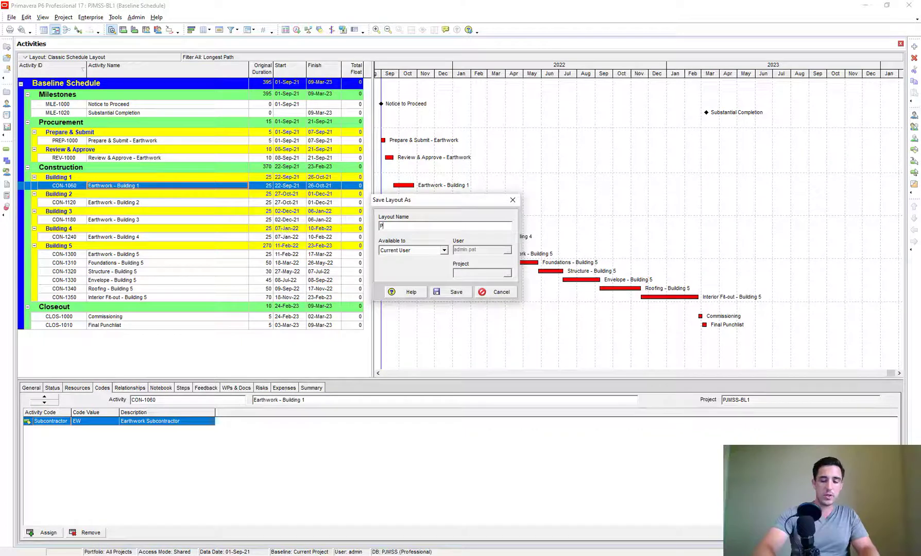
{"action": "type", "text": "JMSS - L"}
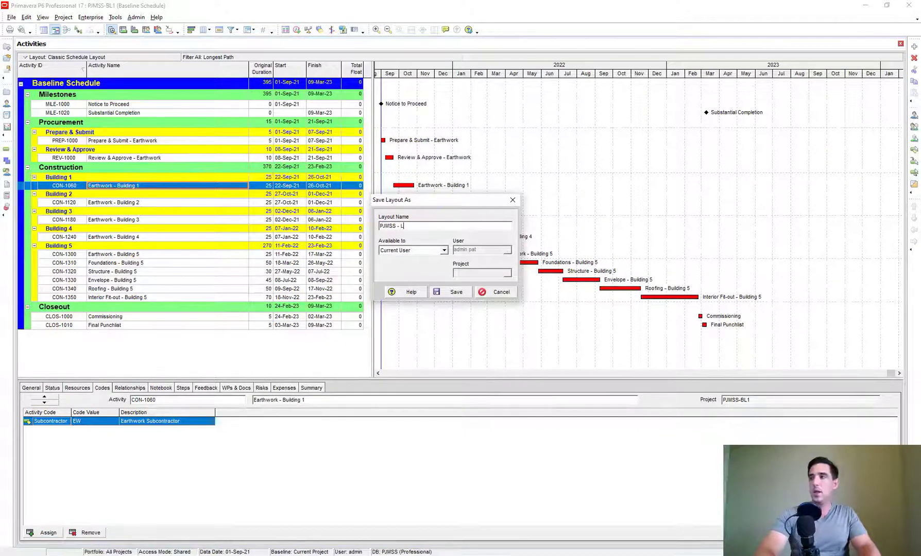
{"action": "type", "text": "ongest Path"}
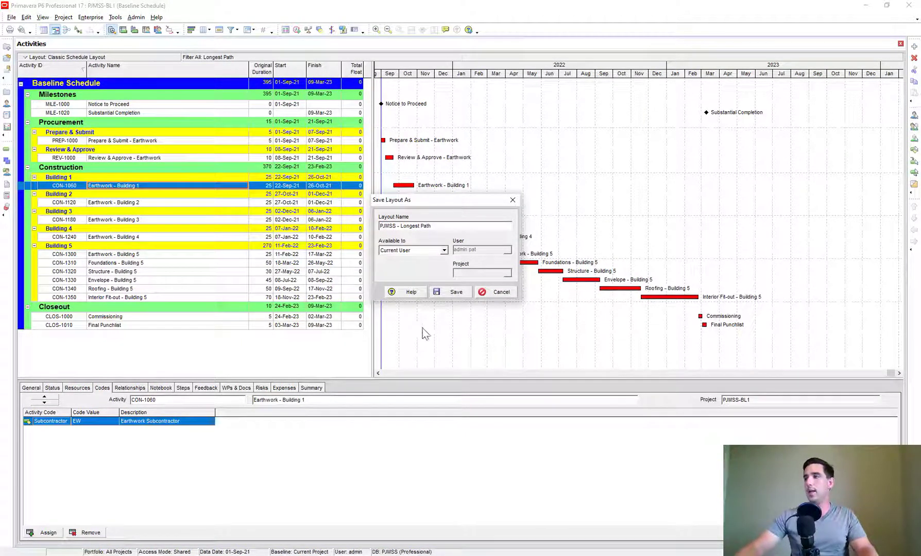
{"action": "left_click", "coordinate": [456, 292]}
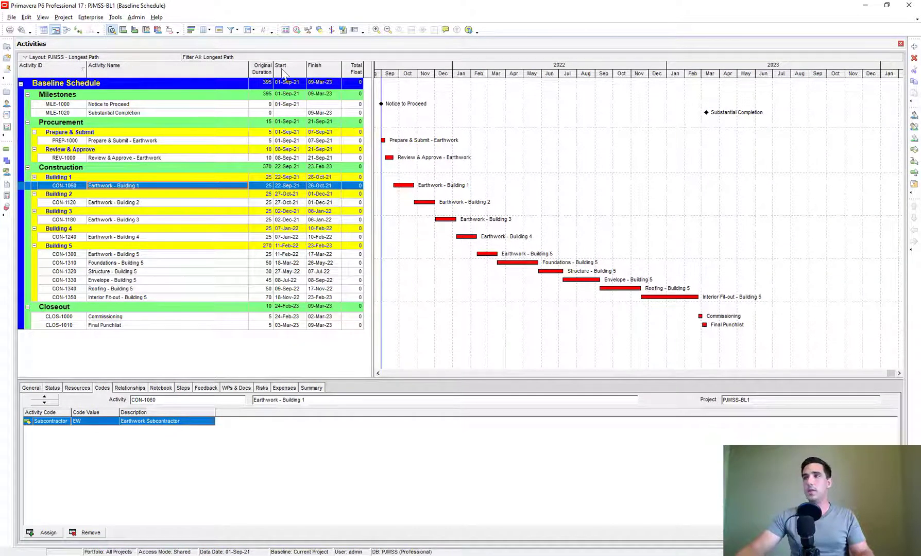
Step: Switch the activity filter from Longest Path to All Activities
{"action": "left_click", "coordinate": [231, 31]}
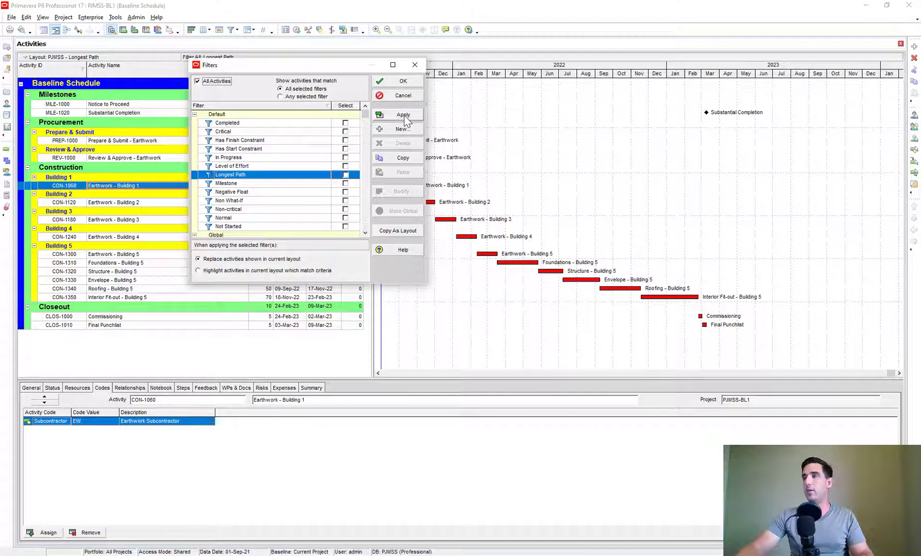
{"action": "left_click", "coordinate": [404, 115]}
{"action": "left_click", "coordinate": [403, 81]}
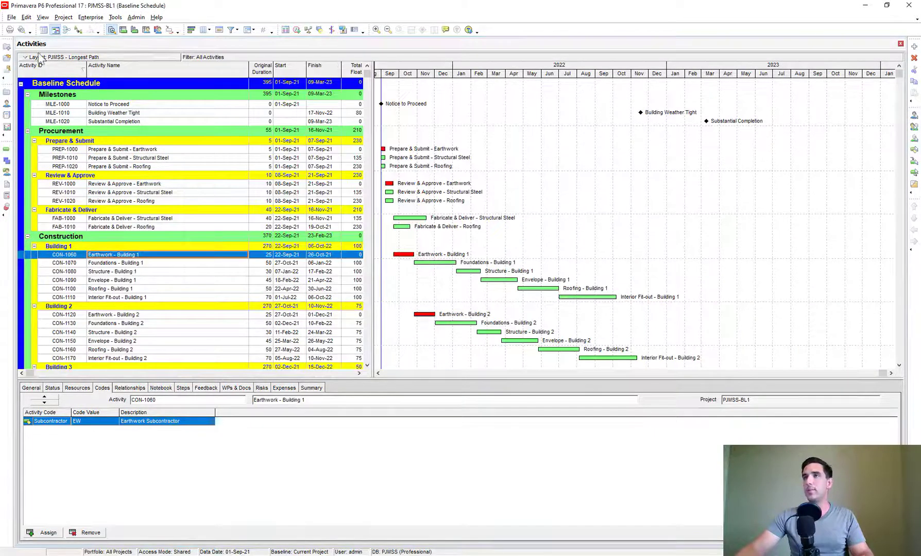
Step: Change the printed page header title from Longest Path to 'All Activities'
{"action": "left_click", "coordinate": [21, 30]}
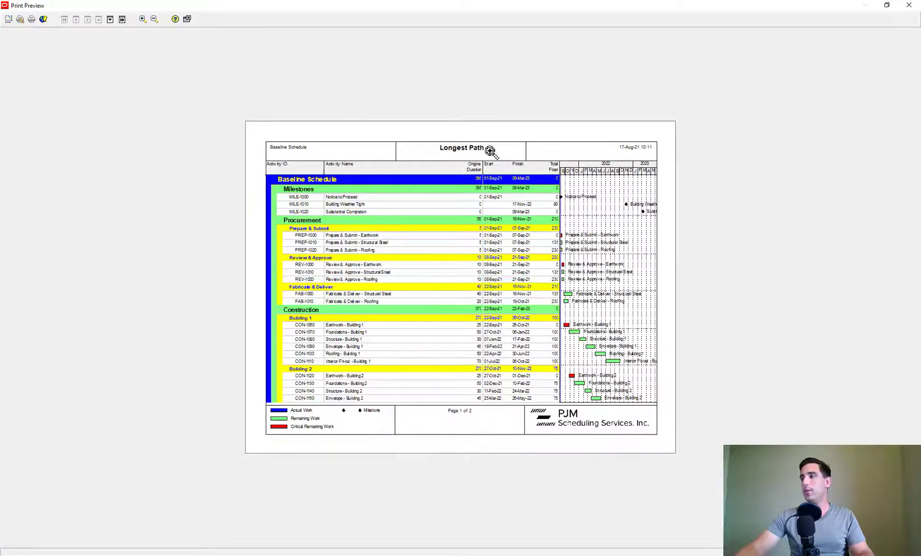
{"action": "left_click", "coordinate": [12, 21]}
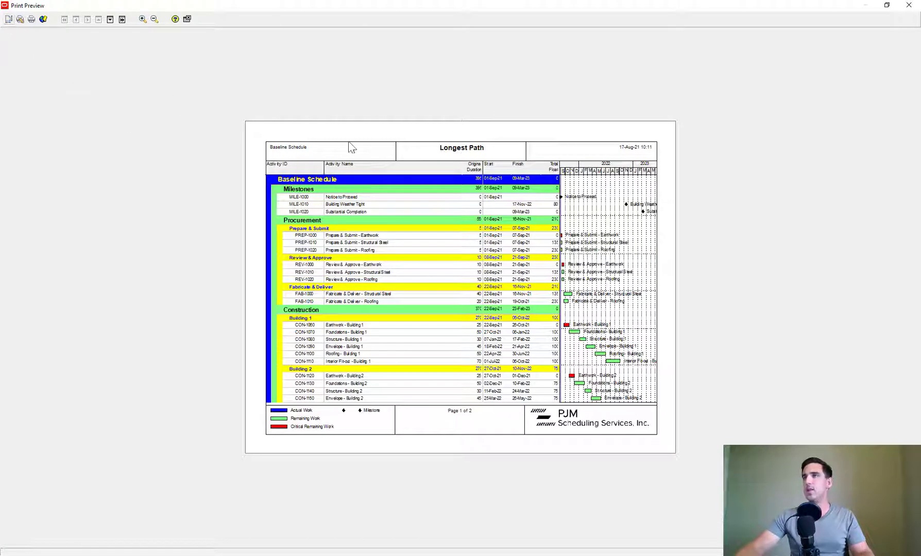
{"action": "left_click", "coordinate": [274, 90]}
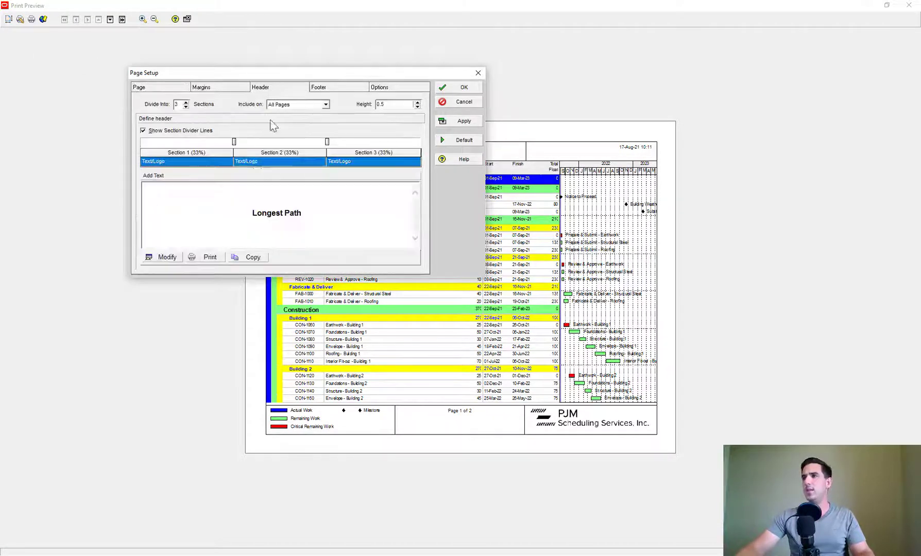
{"action": "left_click", "coordinate": [164, 257]}
{"action": "left_click_drag", "start_coordinate": [251, 84], "coordinate": [59, 82]}
{"action": "type", "text": "A"}
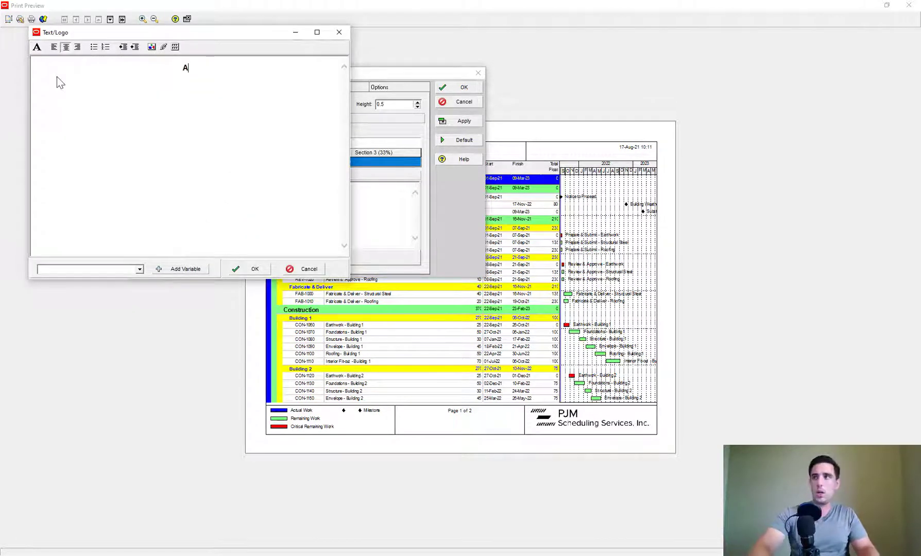
{"action": "type", "text": "ll Activities"}
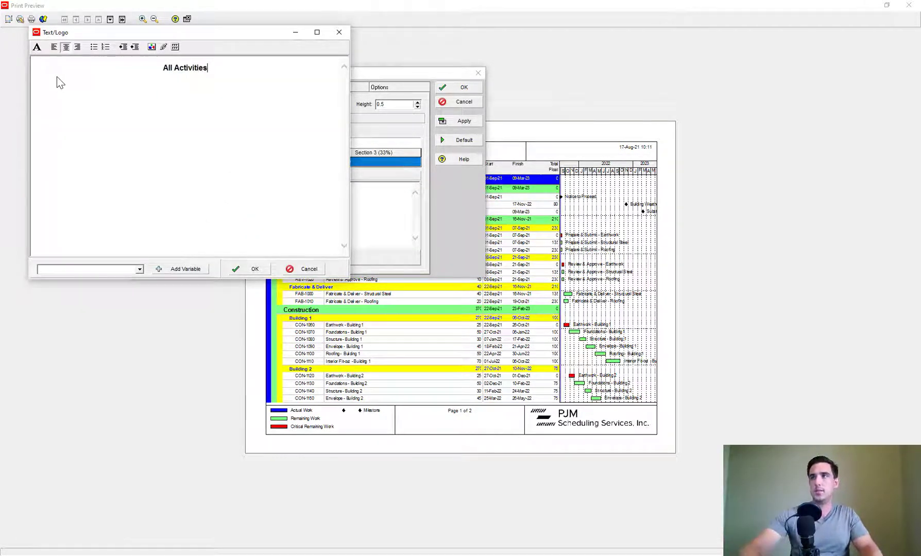
{"action": "left_click", "coordinate": [256, 269]}
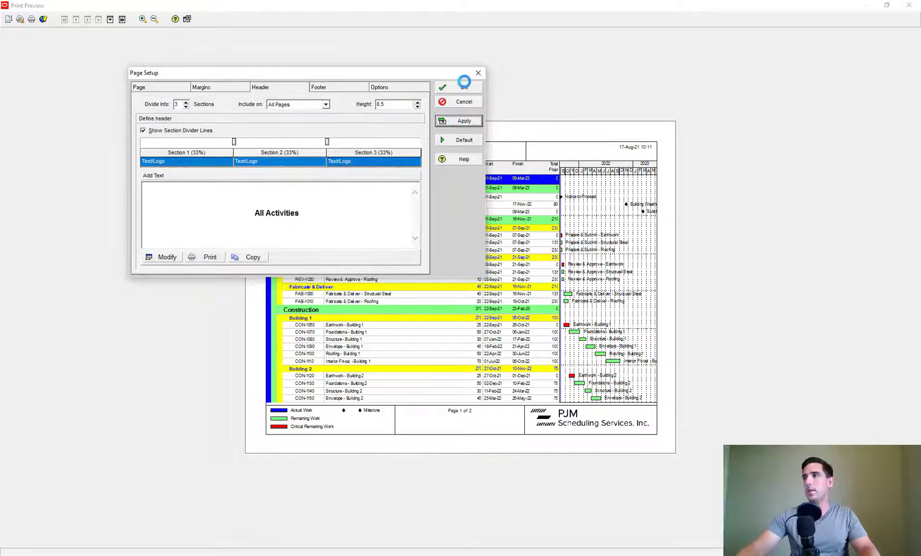
{"action": "left_click", "coordinate": [464, 85]}
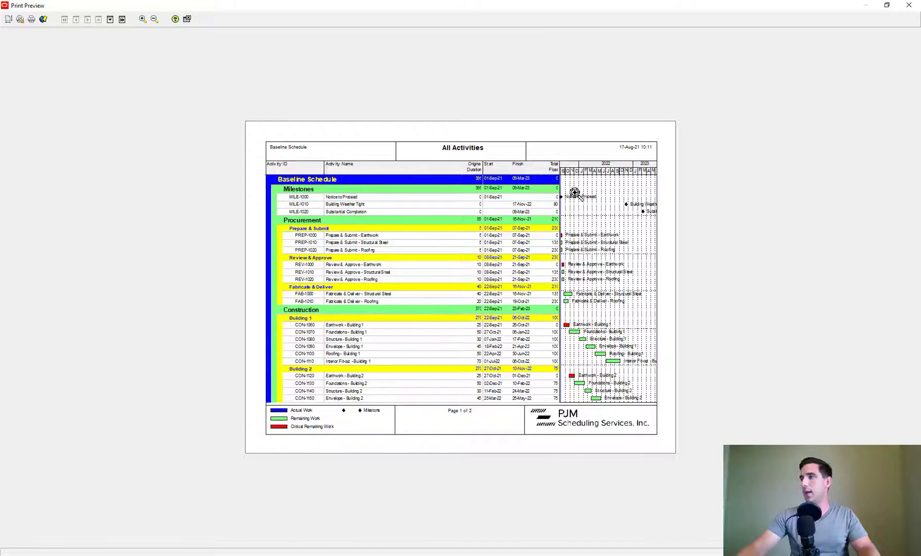
{"action": "left_click", "coordinate": [187, 20]}
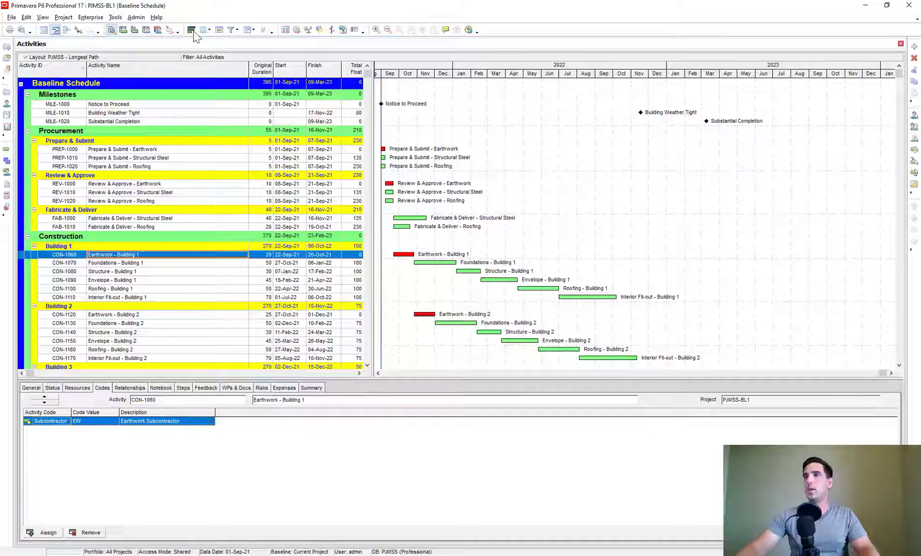
Step: Save the all-activities view as a new layout, renaming 'Longest Path' to 'Overall Schedule'
{"action": "left_click", "coordinate": [43, 17]}
{"action": "mouse_move", "coordinate": [77, 28]}
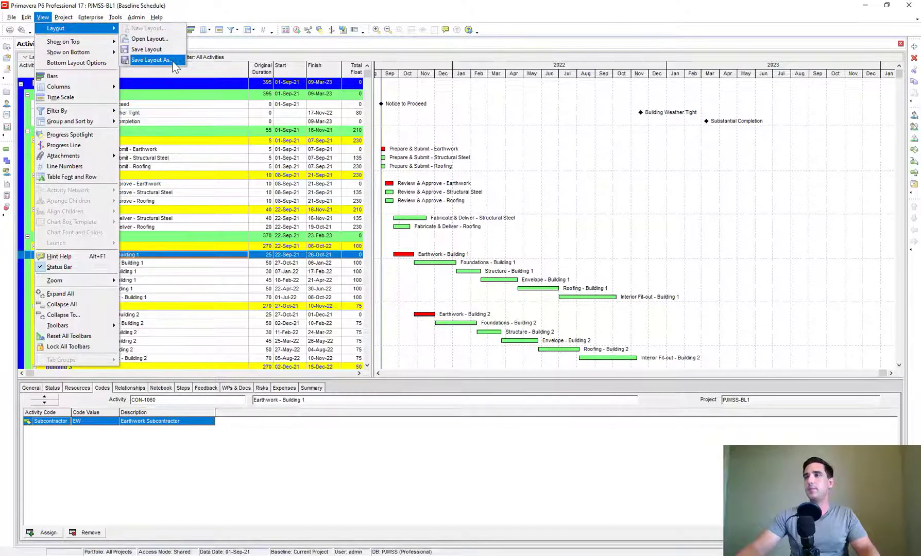
{"action": "left_click", "coordinate": [155, 60]}
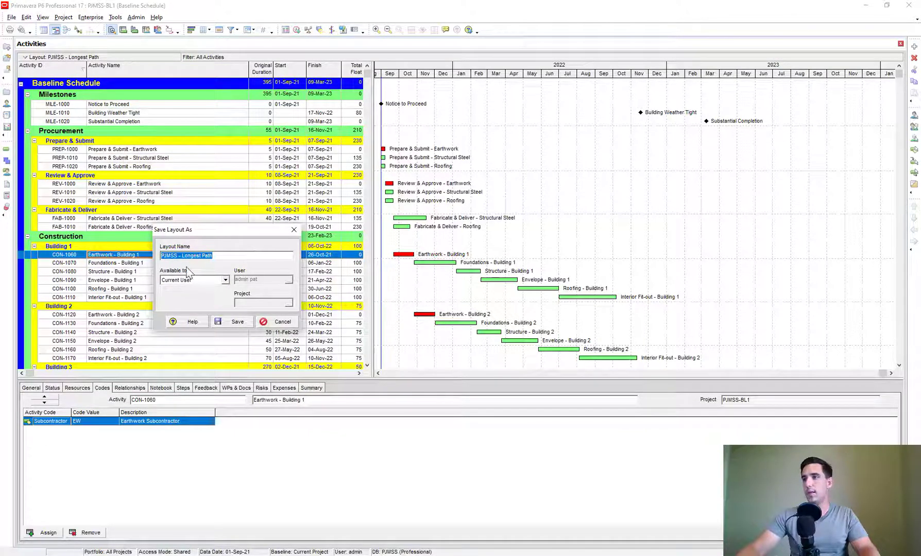
{"action": "left_click_drag", "start_coordinate": [180, 256], "coordinate": [286, 255]}
{"action": "type", "text": "O"}
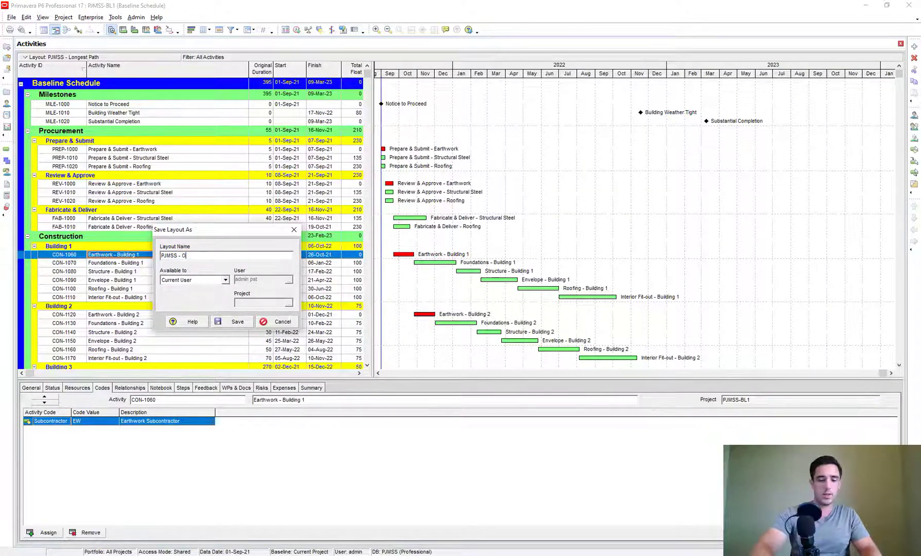
{"action": "type", "text": "verall Sche"}
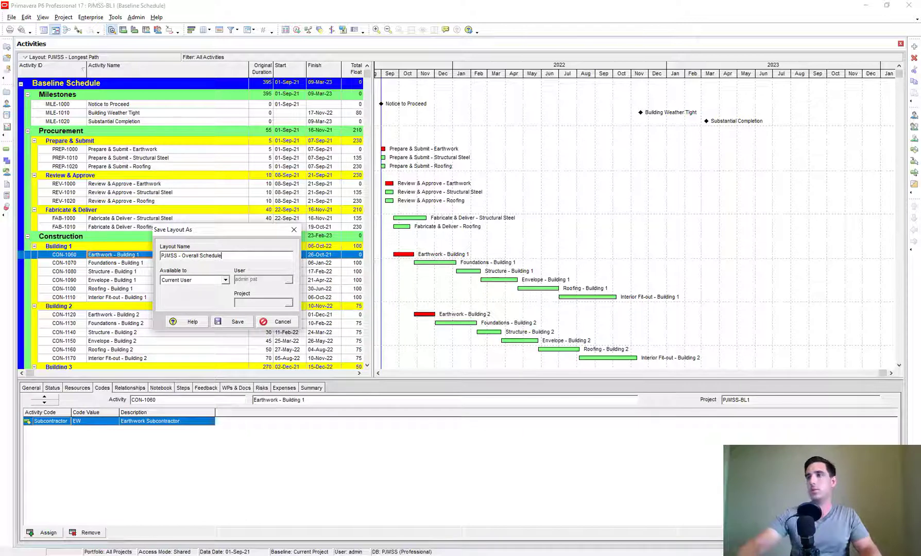
{"action": "type", "text": "dule"}
{"action": "left_click", "coordinate": [233, 321]}
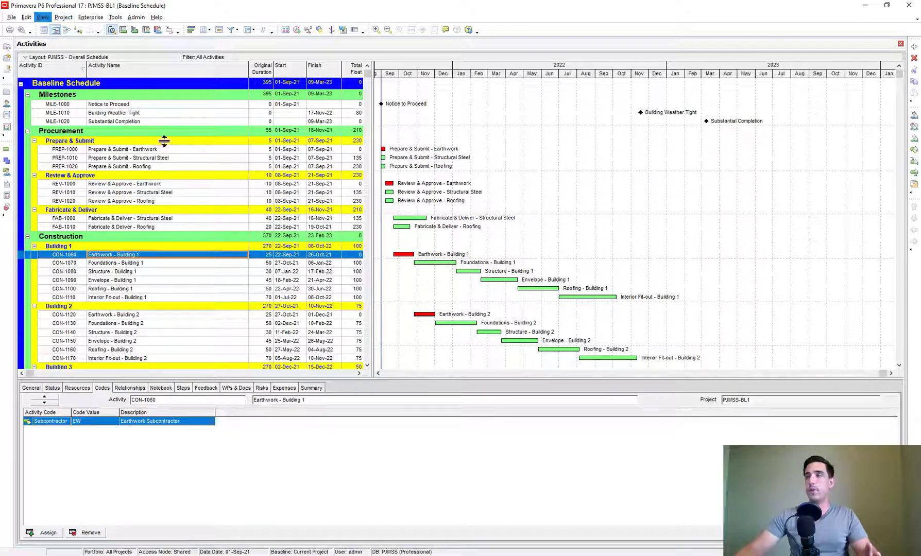
{"action": "left_click", "coordinate": [43, 17]}
{"action": "mouse_move", "coordinate": [51, 31]}
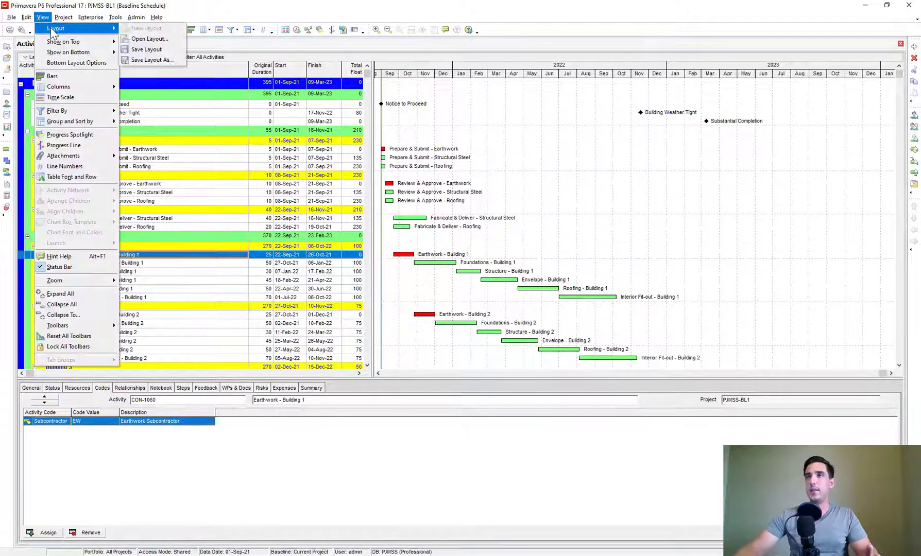
{"action": "left_click", "coordinate": [167, 40]}
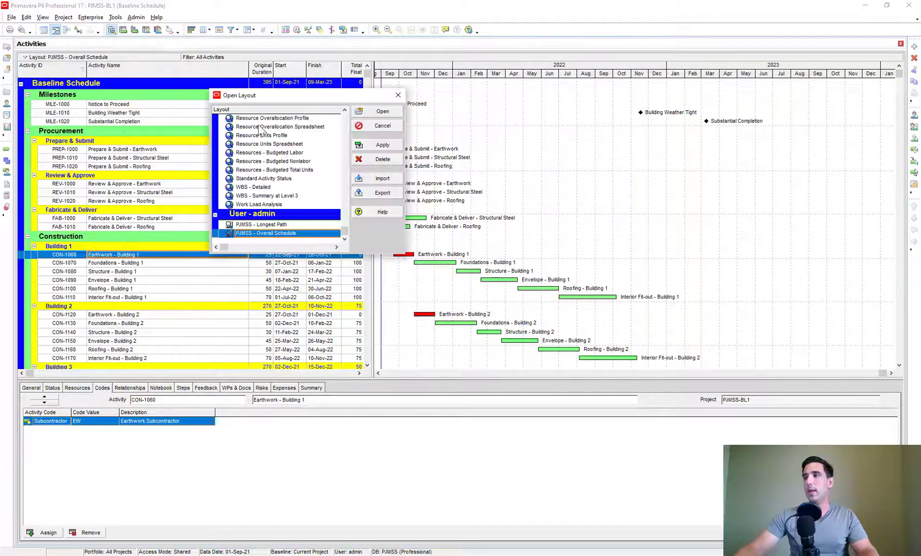
{"action": "scroll", "coordinate": [274, 202], "scroll_direction": "down", "scroll_amount": 1}
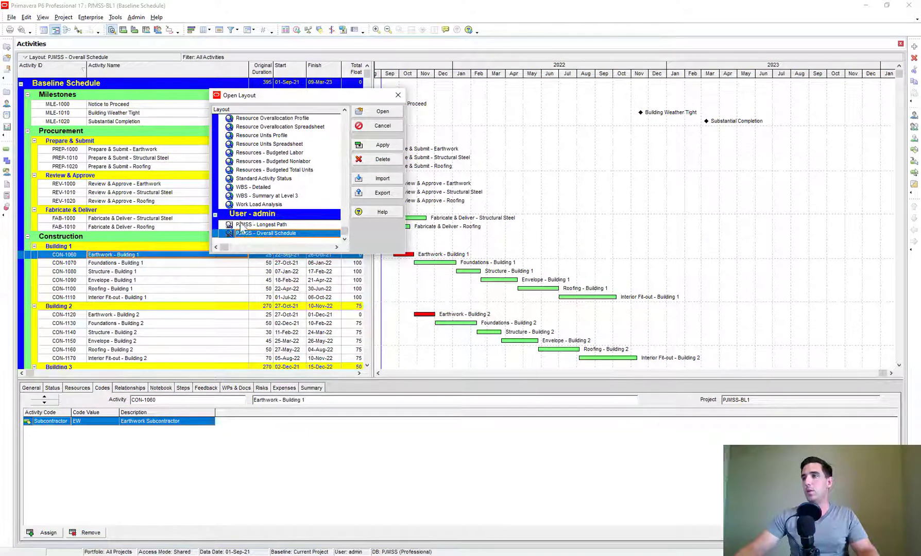
{"action": "left_click", "coordinate": [266, 225]}
{"action": "left_click", "coordinate": [269, 233]}
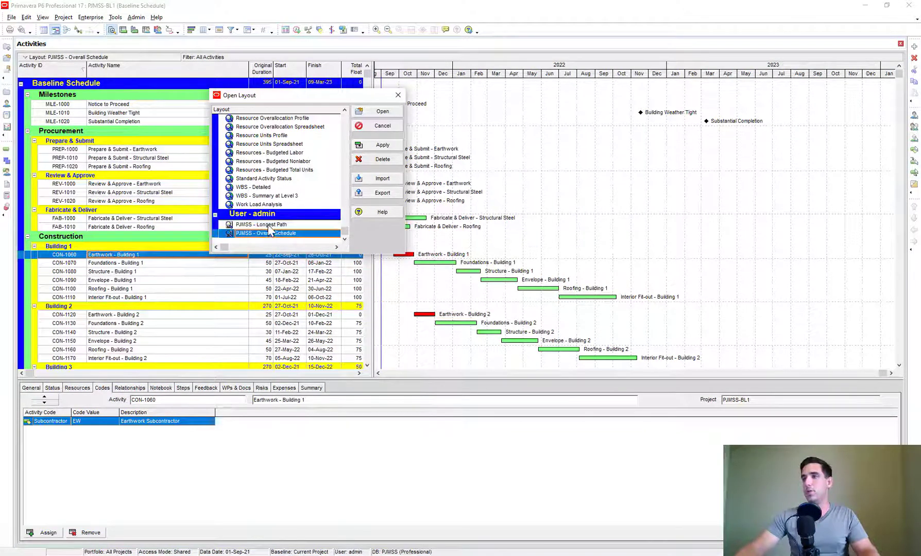
{"action": "left_click", "coordinate": [268, 225]}
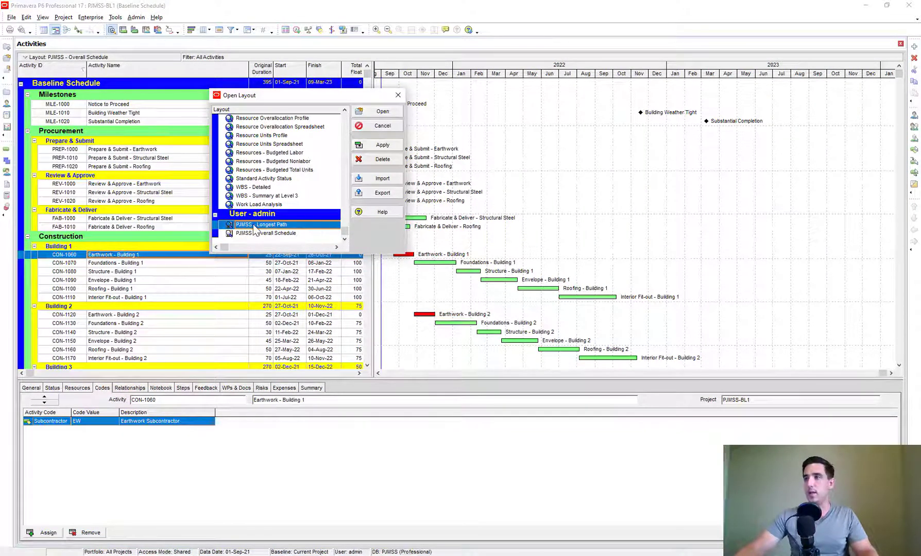
{"action": "left_click", "coordinate": [382, 145]}
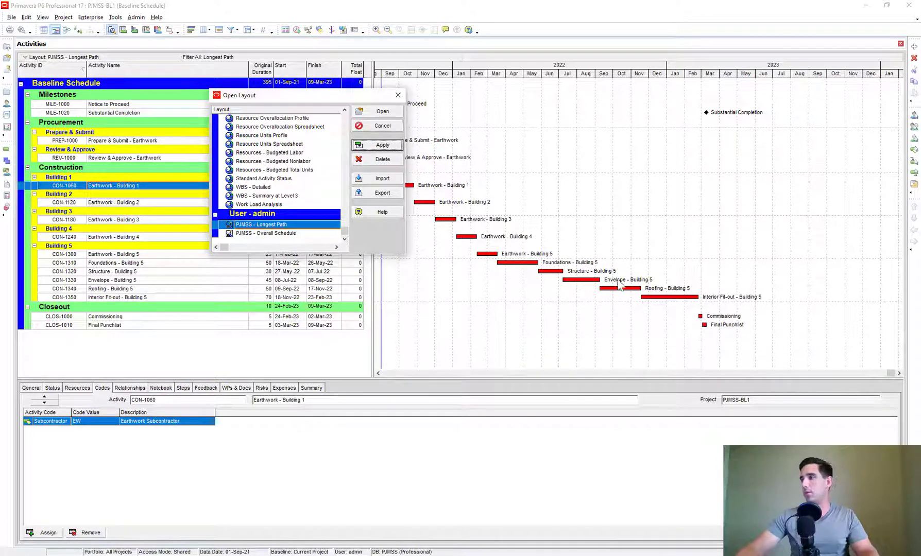
{"action": "left_click", "coordinate": [261, 234]}
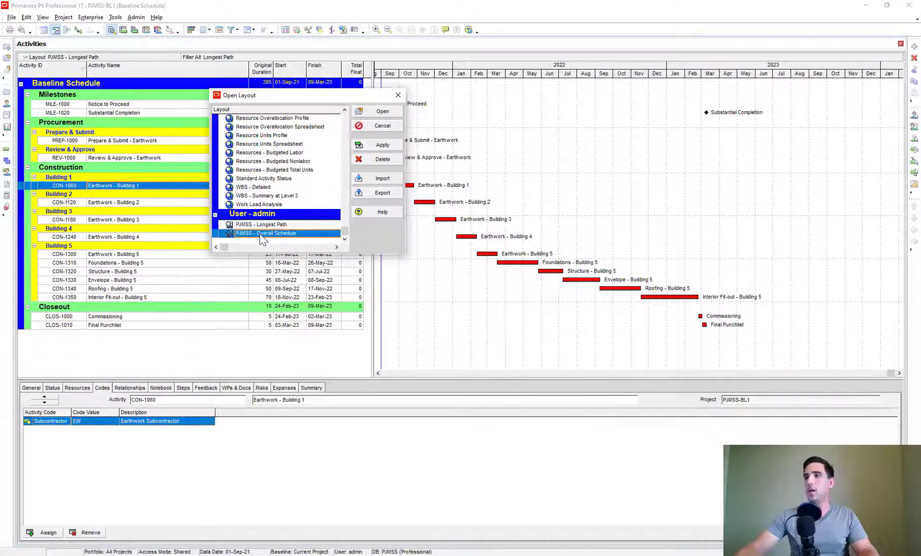
{"action": "left_click", "coordinate": [383, 145]}
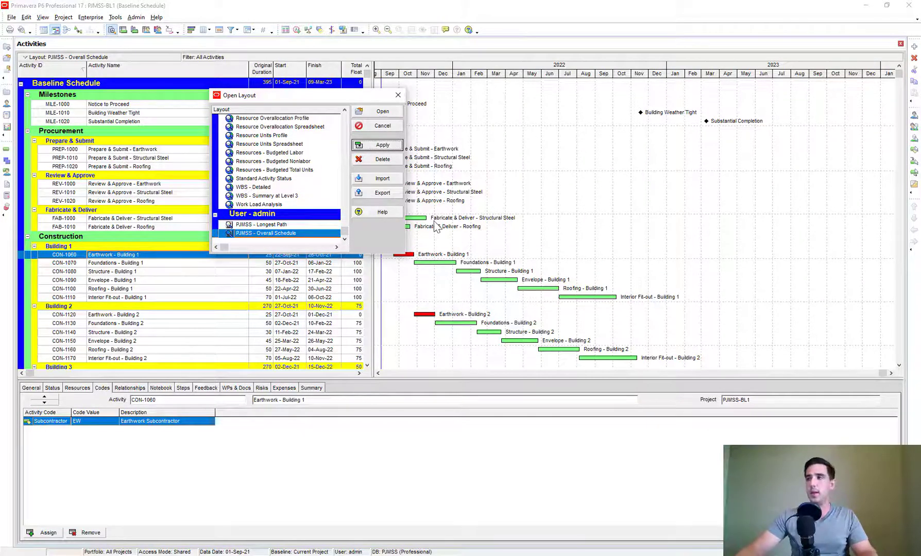
{"action": "left_click", "coordinate": [398, 95]}
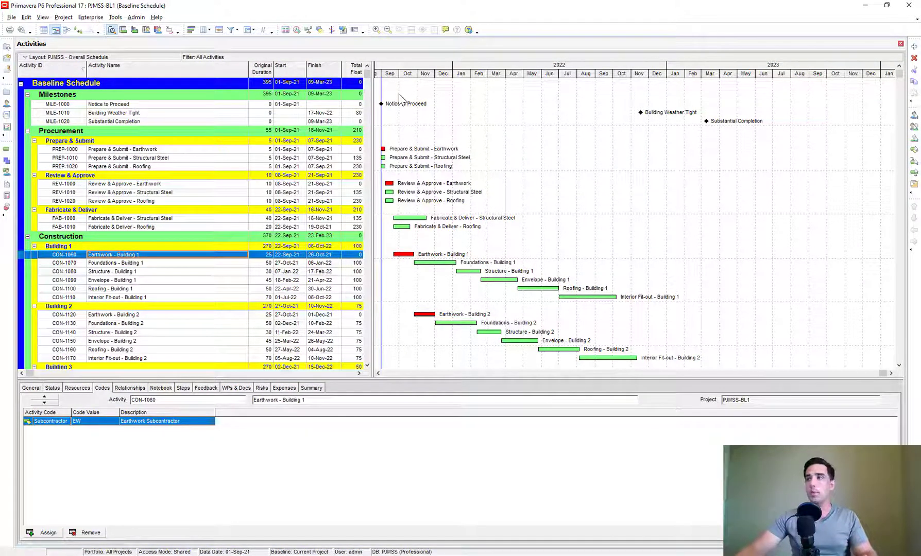
Step: Widen the activity table and review the Baseline Schedule, Milestones and Construction WBS groups
{"action": "left_click_drag", "start_coordinate": [371, 131], "coordinate": [407, 130]}
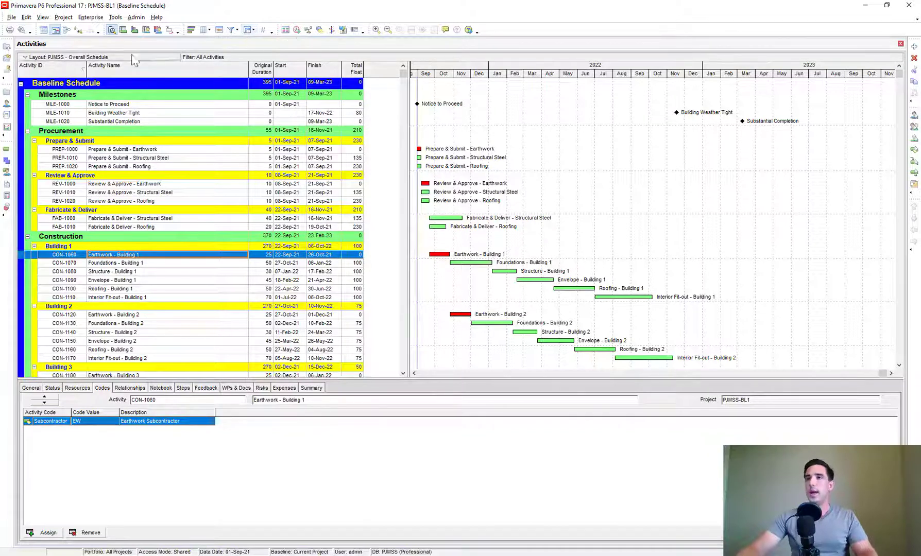
{"action": "left_click", "coordinate": [45, 85]}
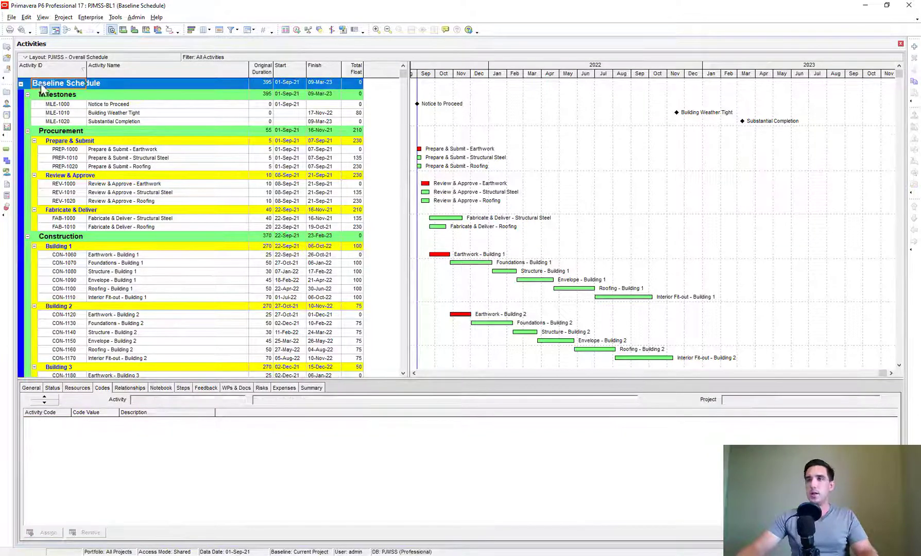
{"action": "left_click", "coordinate": [108, 92]}
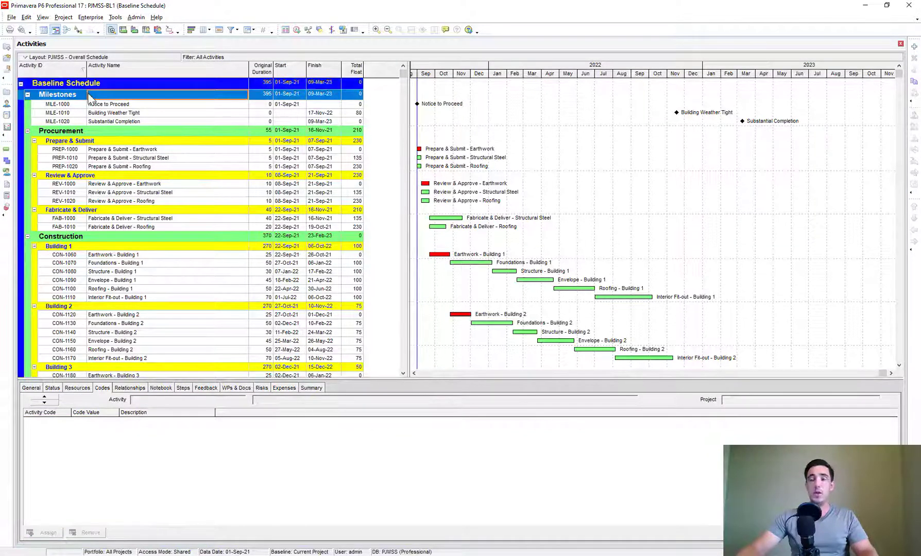
{"action": "left_click", "coordinate": [116, 237]}
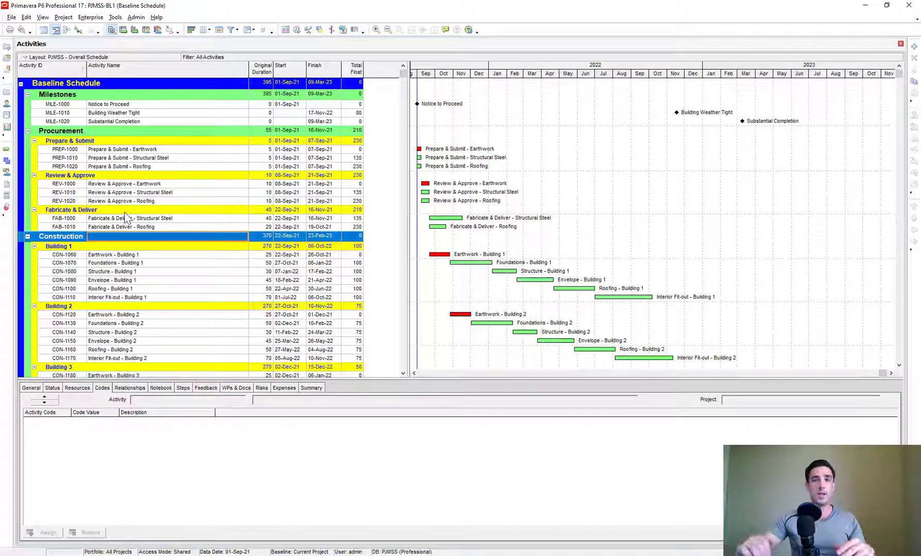
{"action": "left_click", "coordinate": [248, 31]}
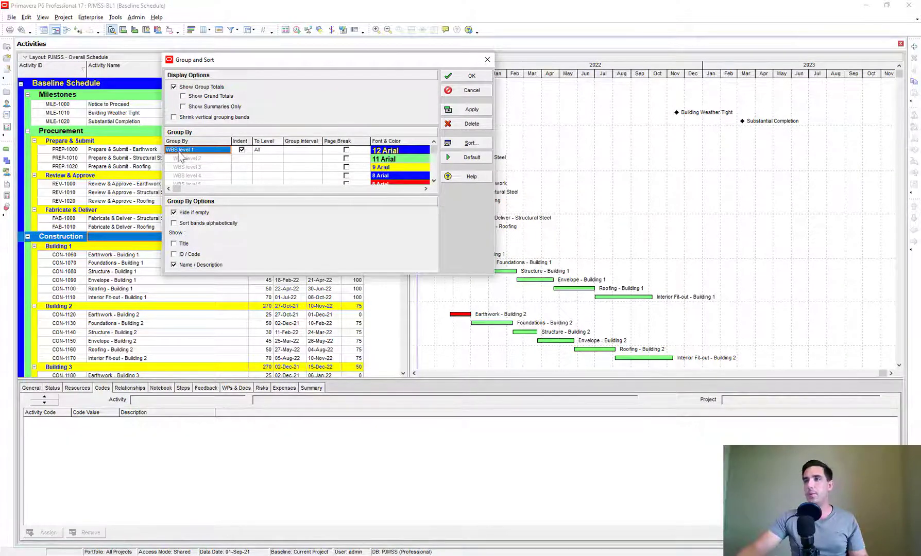
Step: Change the first Group By field from WBS to Subcontractor and apply it
{"action": "left_click", "coordinate": [187, 150]}
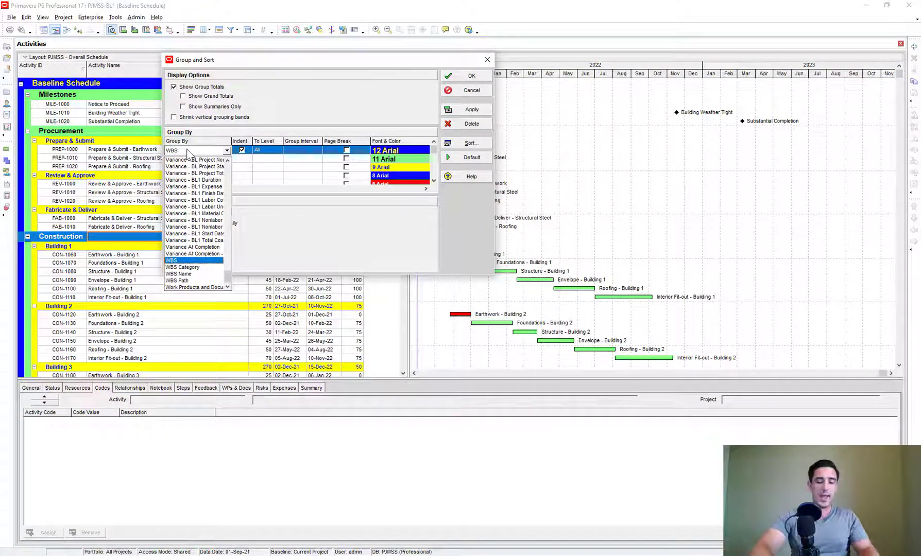
{"action": "scroll", "coordinate": [186, 157], "scroll_direction": "up", "scroll_amount": 12}
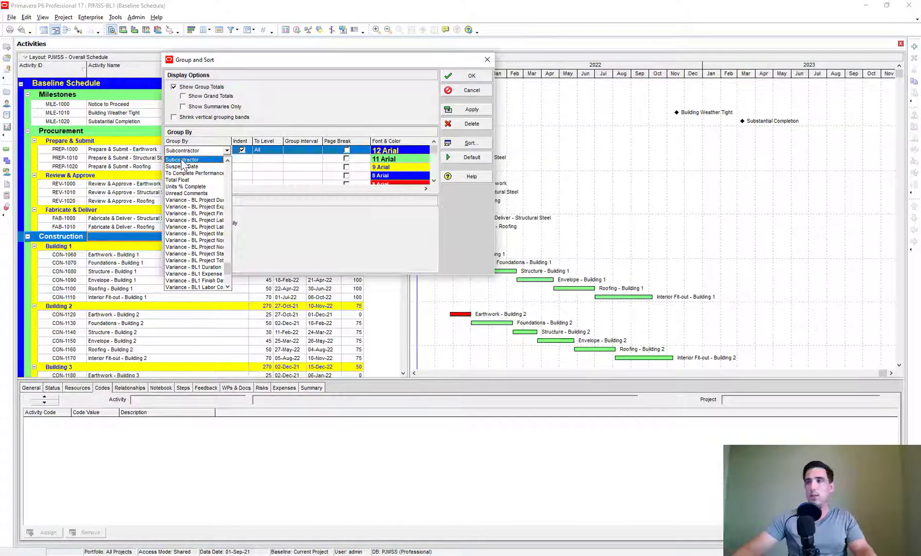
{"action": "left_click", "coordinate": [183, 161]}
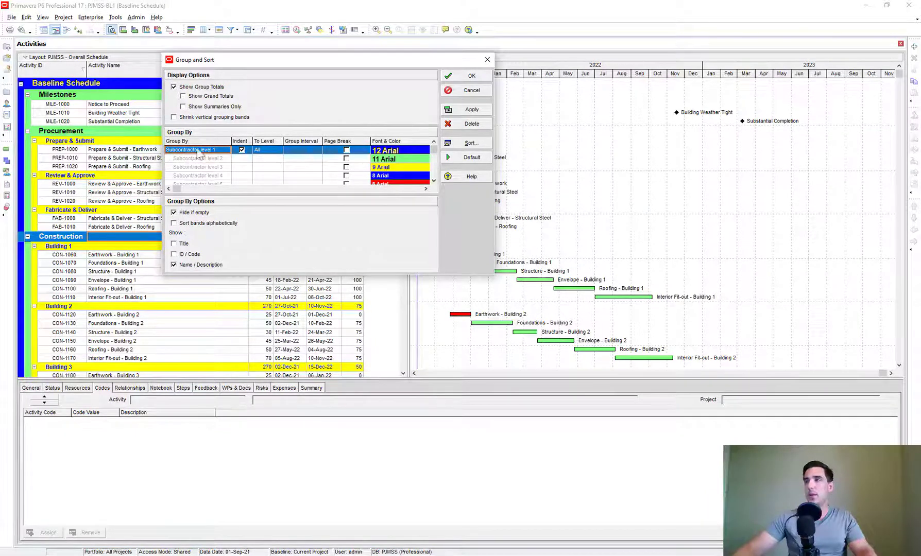
{"action": "left_click", "coordinate": [469, 109]}
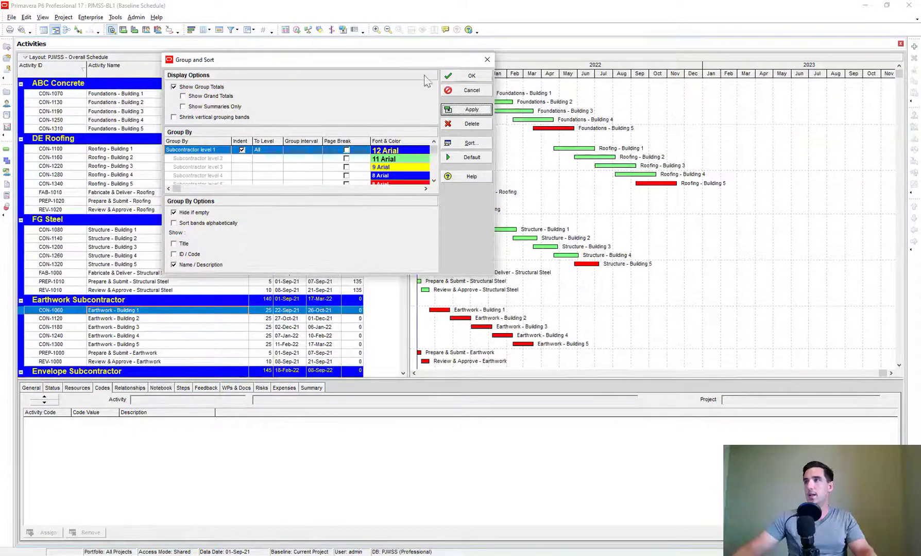
{"action": "left_click_drag", "start_coordinate": [428, 59], "coordinate": [565, 111]}
{"action": "left_click", "coordinate": [608, 123]}
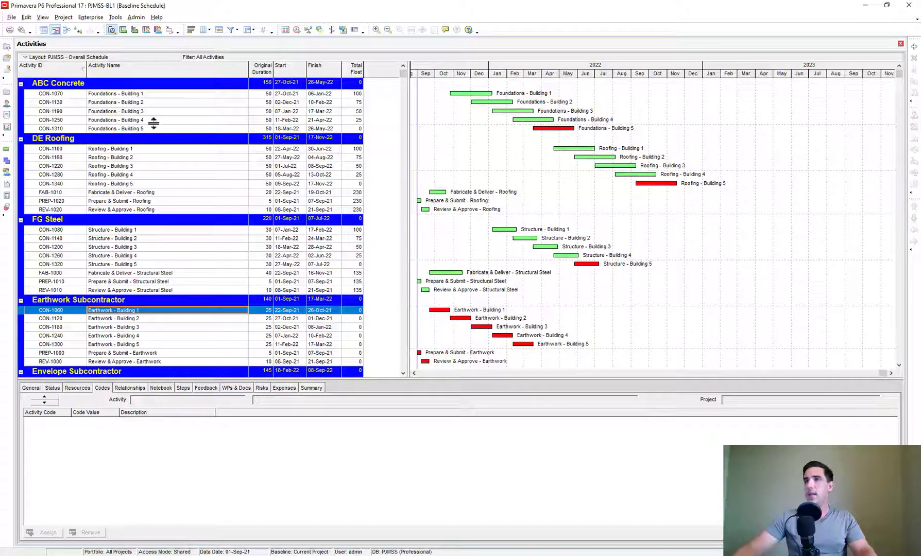
Step: Review the ABC Concrete, DE Roofing and FG Steel subcontractor groups
{"action": "left_click", "coordinate": [67, 85]}
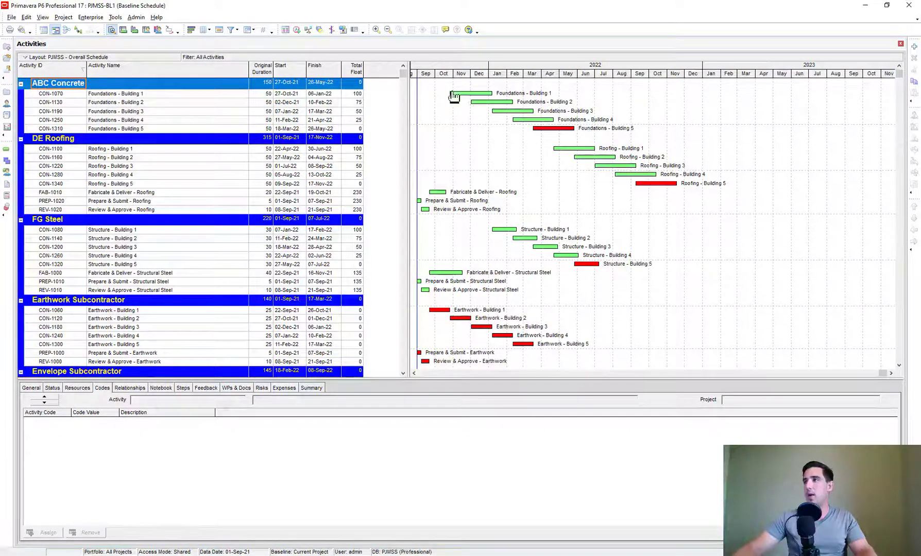
{"action": "left_click", "coordinate": [160, 138]}
{"action": "scroll", "coordinate": [457, 192], "scroll_direction": "down", "scroll_amount": 1}
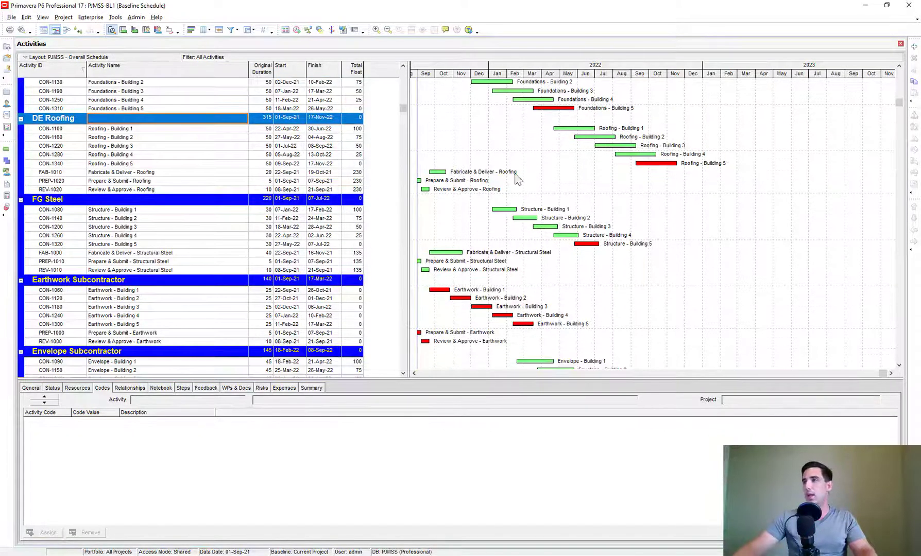
{"action": "left_click", "coordinate": [118, 201]}
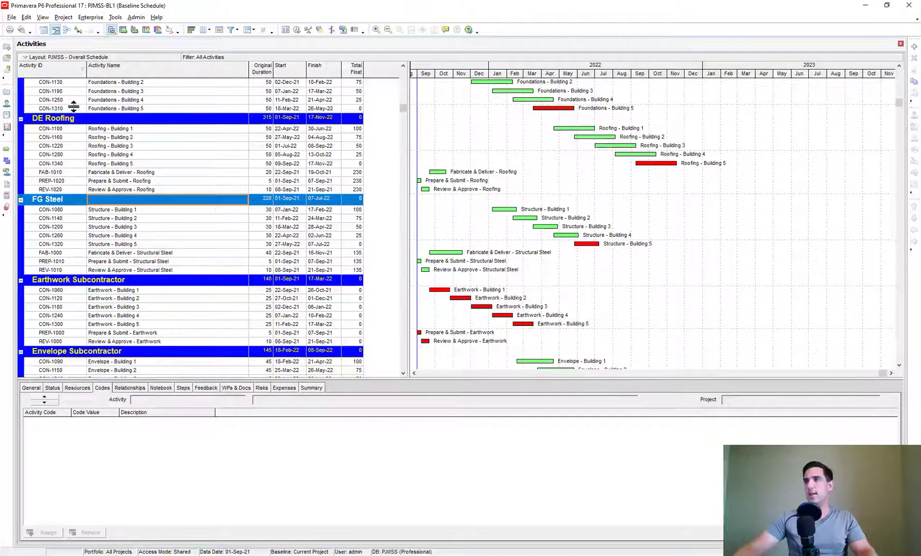
Step: Sort activities within each subcontractor group by Start date, then reopen Group and Sort
{"action": "left_click", "coordinate": [293, 75]}
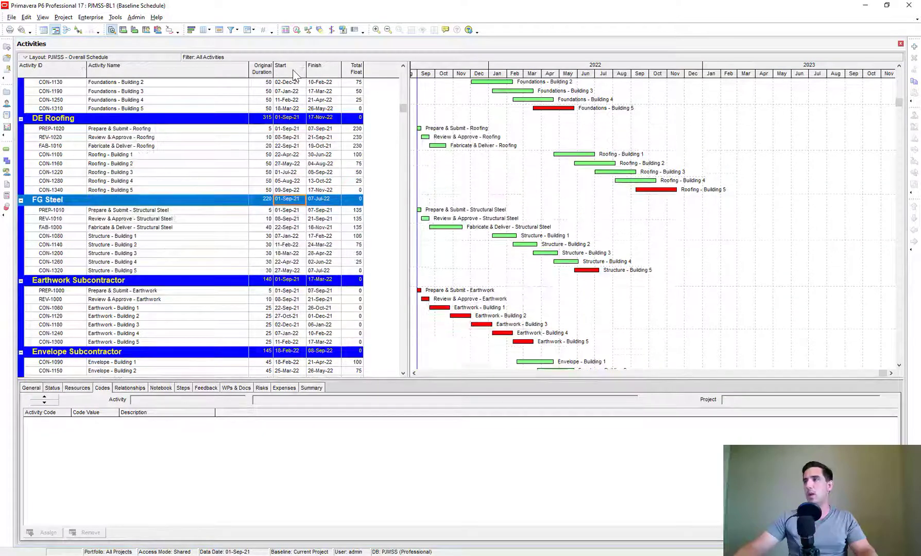
{"action": "scroll", "coordinate": [299, 103], "scroll_direction": "up", "scroll_amount": 1}
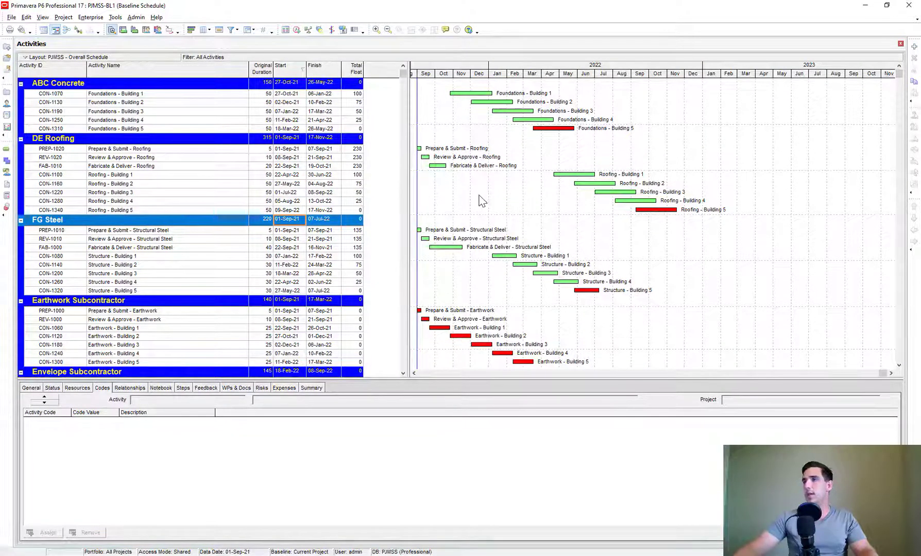
{"action": "scroll", "coordinate": [445, 144], "scroll_direction": "down", "scroll_amount": 3}
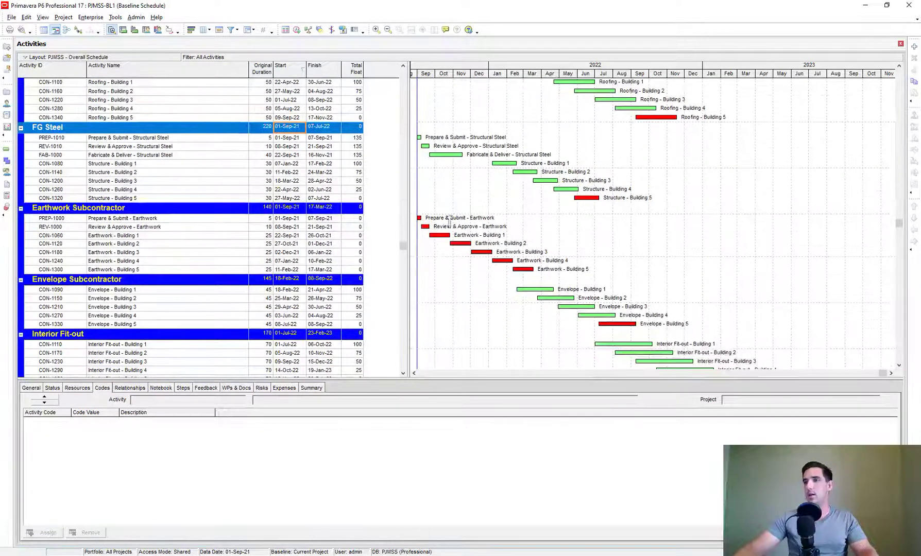
{"action": "scroll", "coordinate": [485, 237], "scroll_direction": "down", "scroll_amount": 3}
{"action": "scroll", "coordinate": [505, 242], "scroll_direction": "up", "scroll_amount": 6}
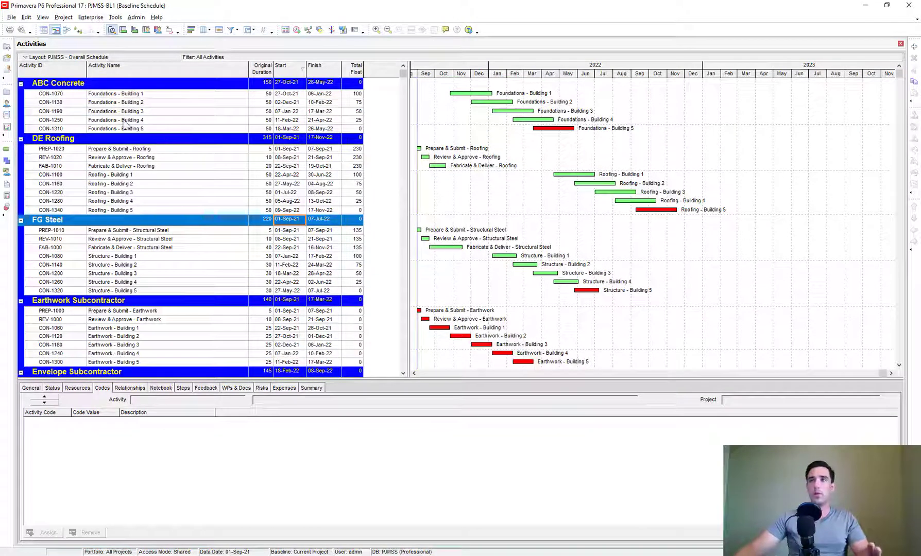
{"action": "left_click", "coordinate": [105, 83]}
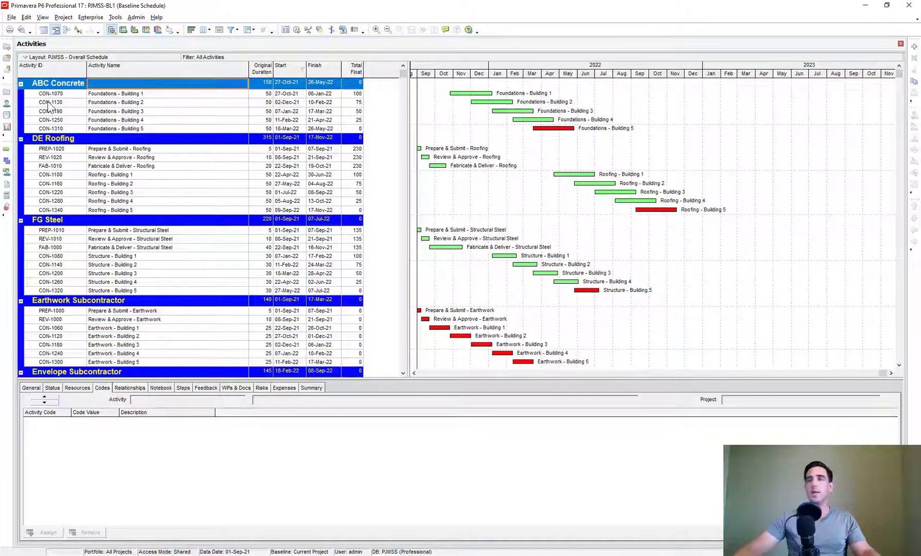
{"action": "left_click", "coordinate": [248, 31]}
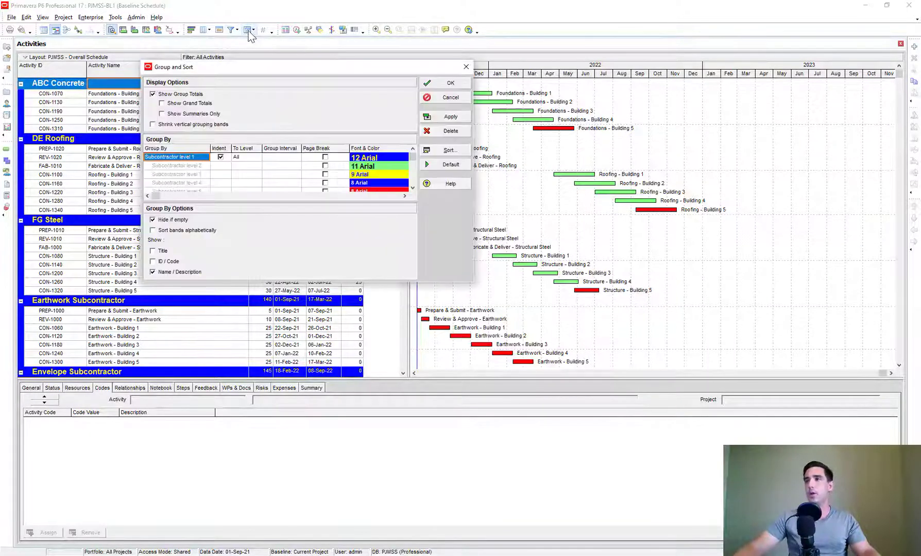
Step: Limit Subcontractor grouping to level 1 and add WBS as the second Group By field
{"action": "left_click", "coordinate": [247, 159]}
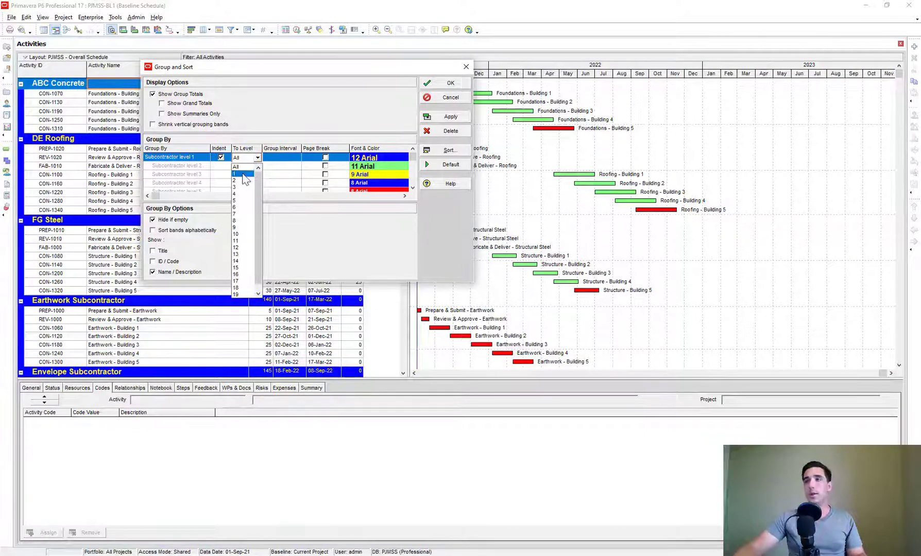
{"action": "left_click", "coordinate": [243, 174]}
{"action": "left_click", "coordinate": [183, 165]}
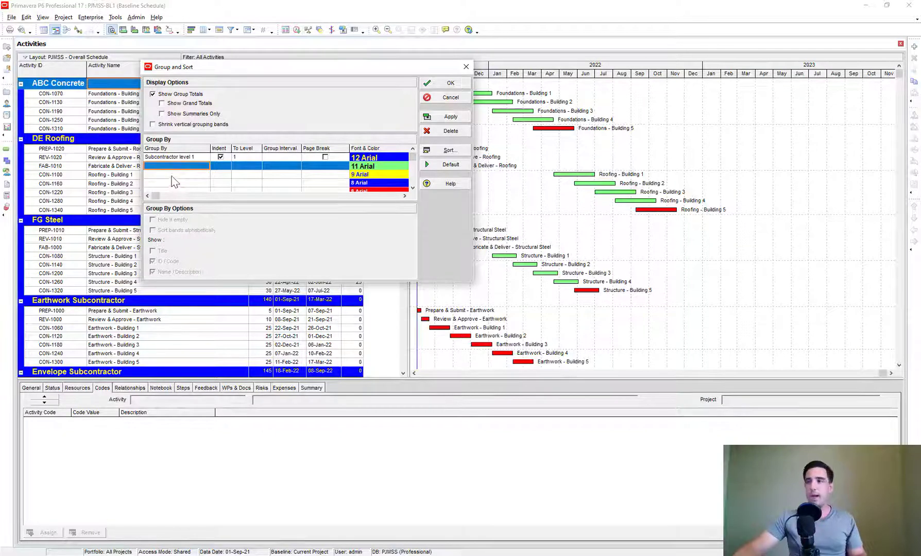
{"action": "left_click", "coordinate": [159, 167]}
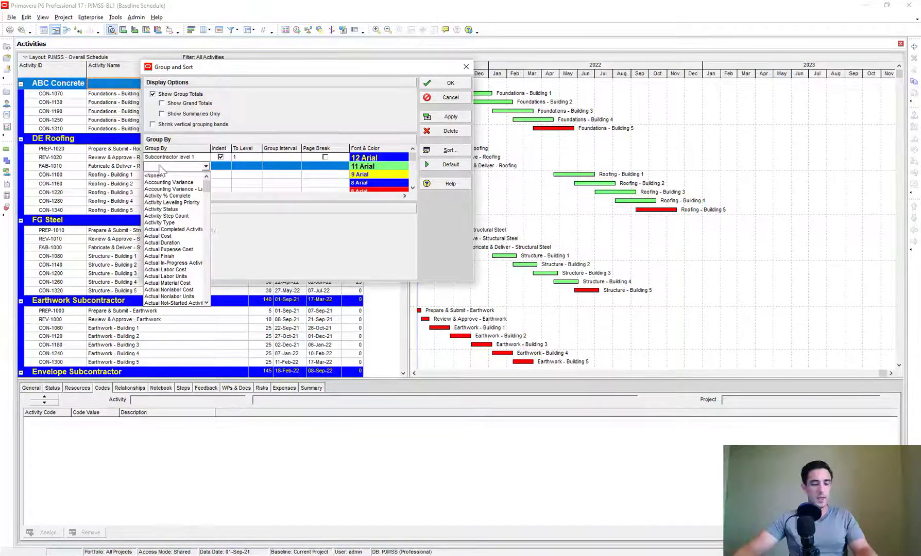
{"action": "key", "text": "w"}
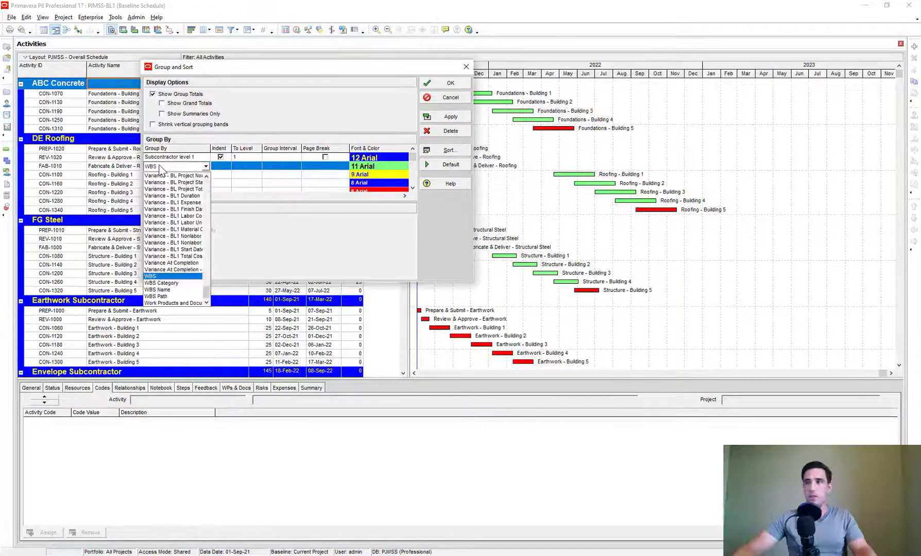
{"action": "left_click", "coordinate": [171, 277]}
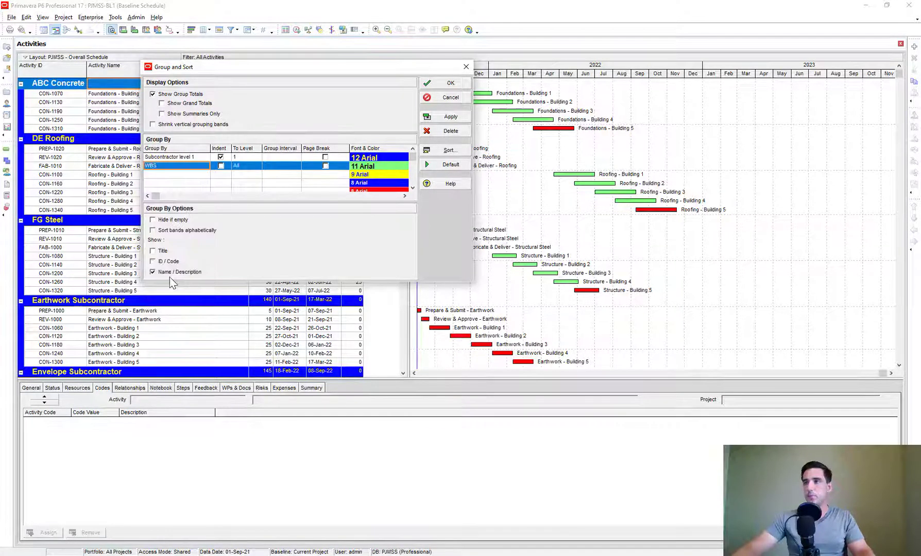
Step: Indent the WBS grouping, hide empty bands, and apply the Subcontractor-then-WBS grouping
{"action": "left_click", "coordinate": [221, 166]}
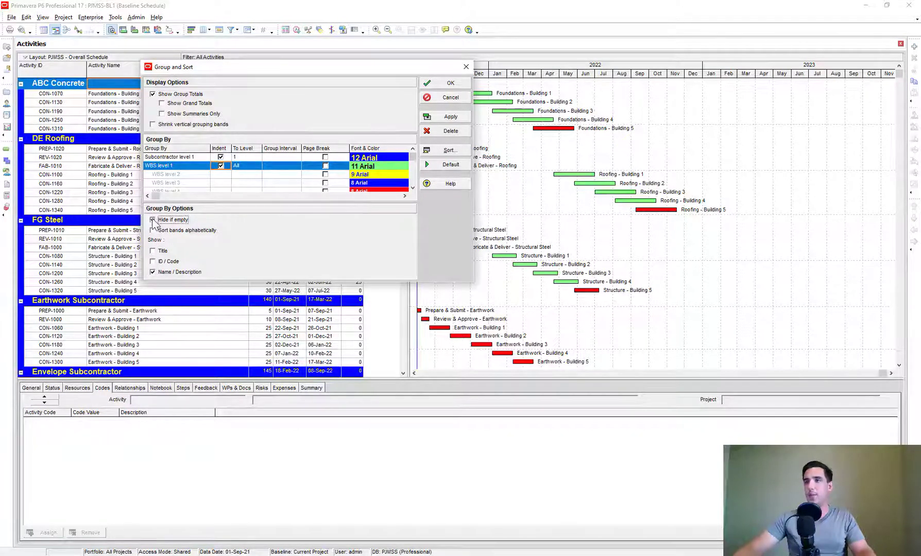
{"action": "left_click", "coordinate": [153, 220]}
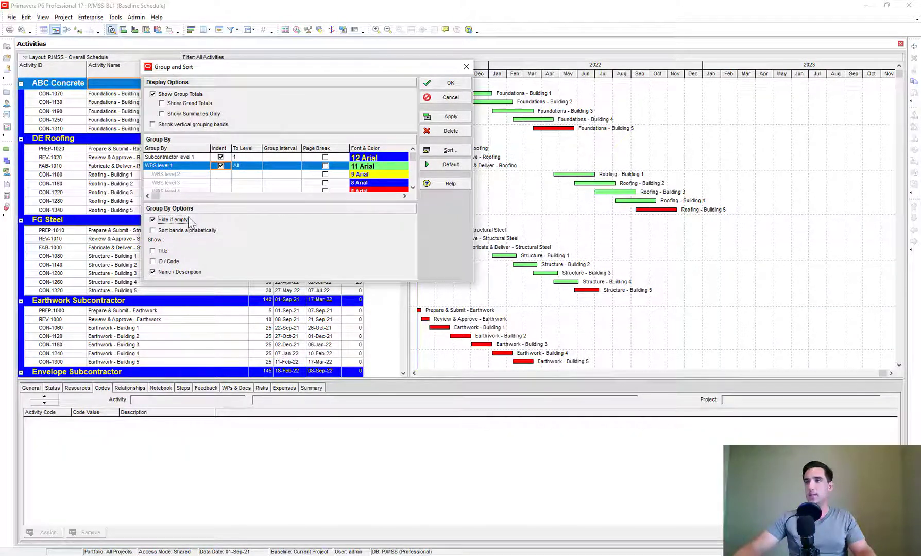
{"action": "left_click", "coordinate": [158, 157]}
{"action": "left_click", "coordinate": [160, 166]}
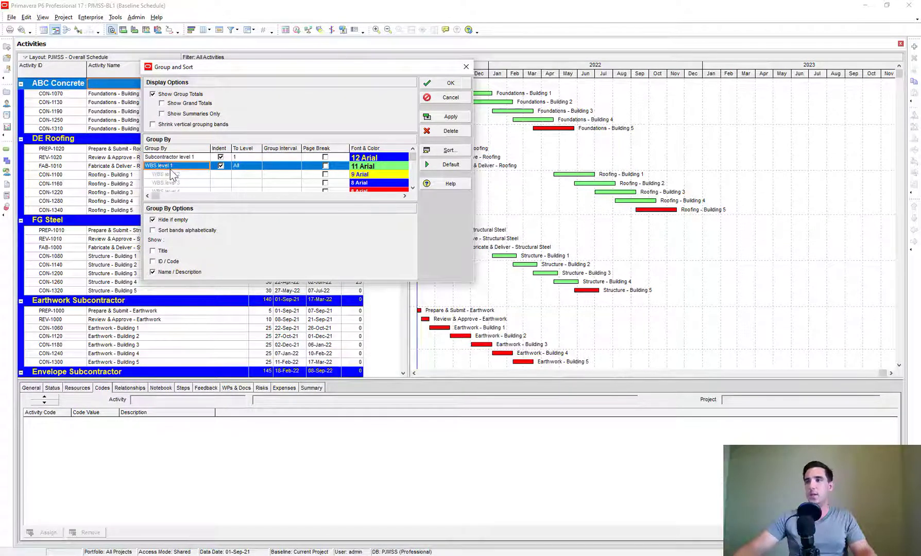
{"action": "left_click", "coordinate": [451, 117]}
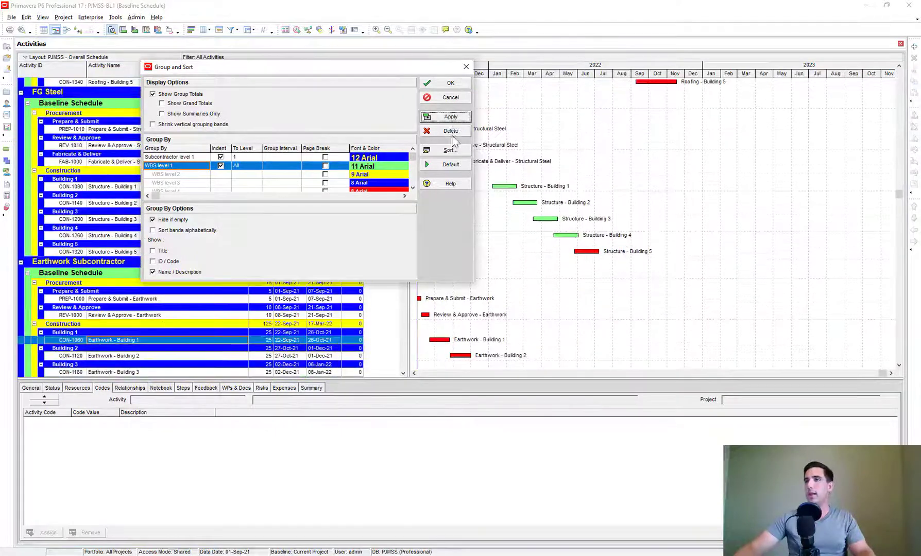
{"action": "left_click", "coordinate": [451, 83]}
{"action": "scroll", "coordinate": [366, 167], "scroll_direction": "up", "scroll_amount": 8}
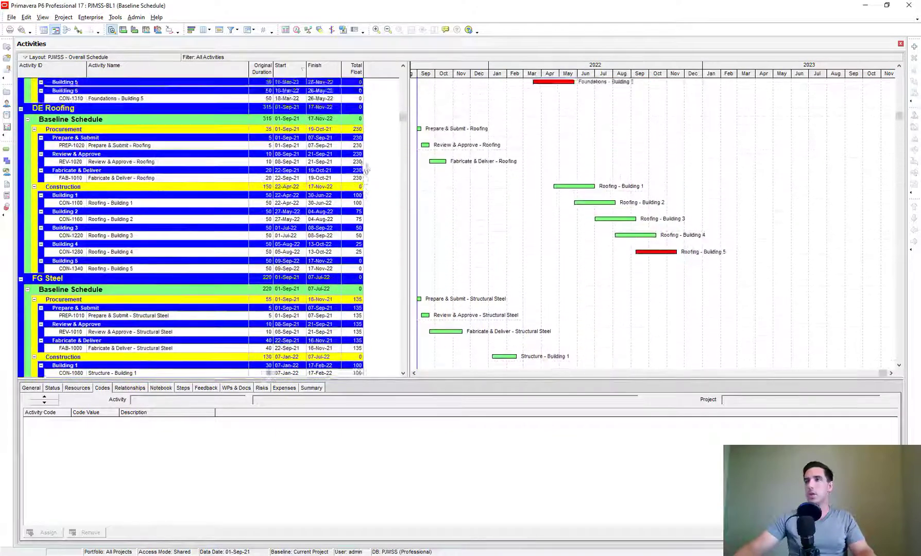
Step: Select activity PREP-1020 to show its DE Roofing subcontractor code in the Codes tab
{"action": "scroll", "coordinate": [366, 167], "scroll_direction": "up", "scroll_amount": 4}
{"action": "left_click", "coordinate": [36, 86]}
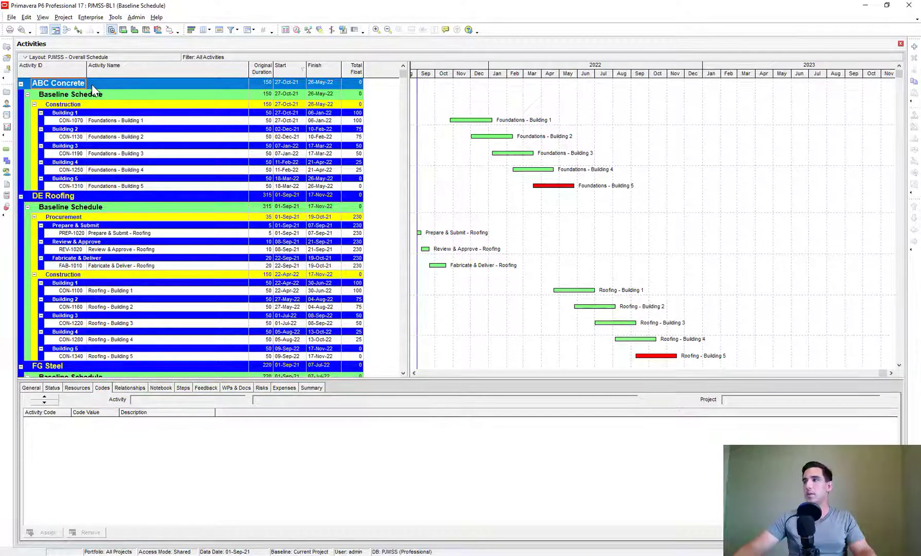
{"action": "left_click", "coordinate": [66, 96]}
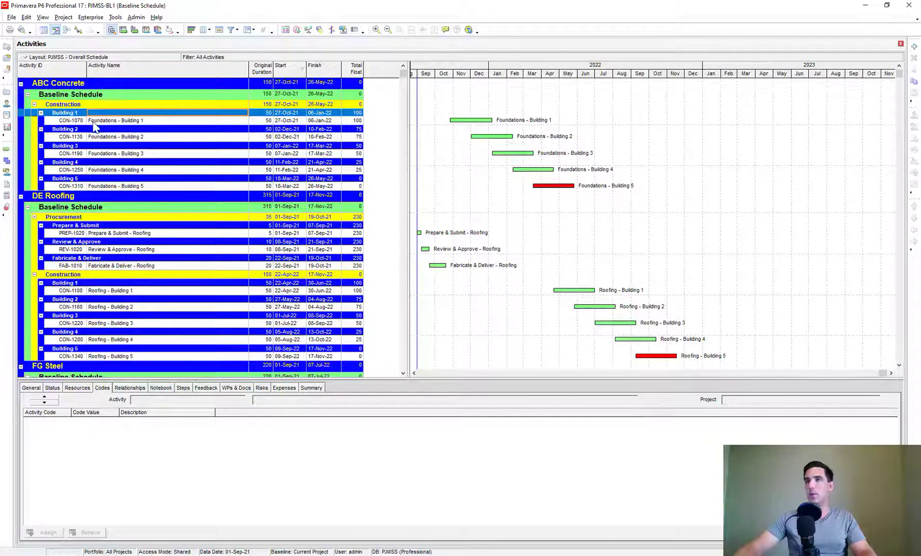
{"action": "left_click", "coordinate": [127, 234]}
{"action": "scroll", "coordinate": [127, 237], "scroll_direction": "down", "scroll_amount": 3}
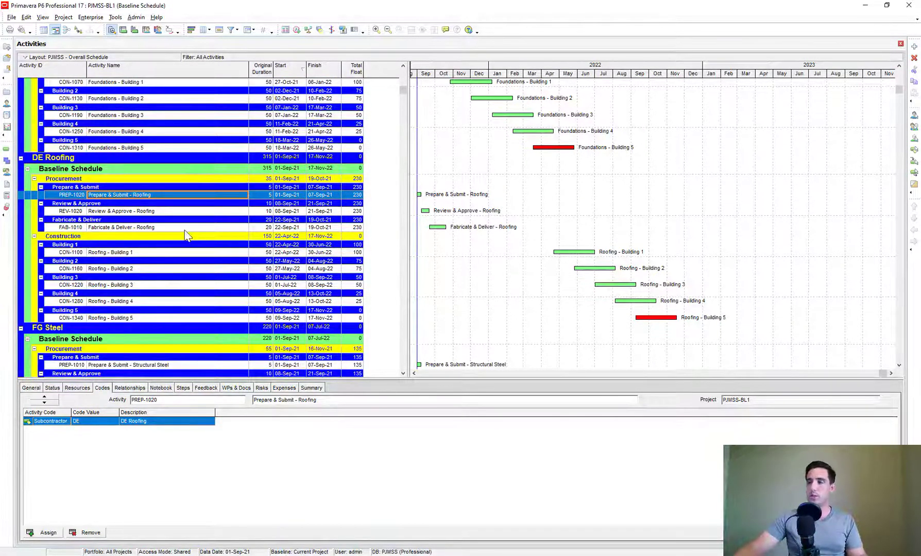
{"action": "scroll", "coordinate": [187, 236], "scroll_direction": "up", "scroll_amount": 3}
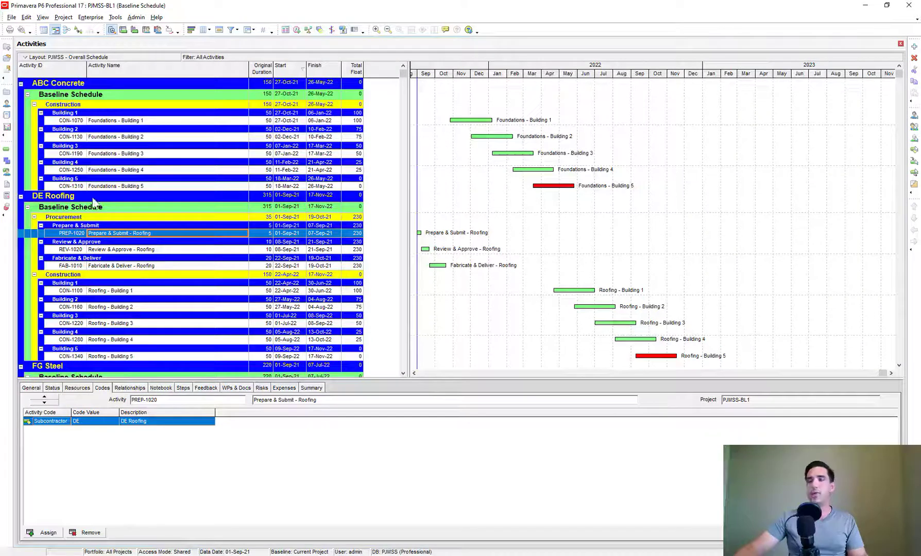